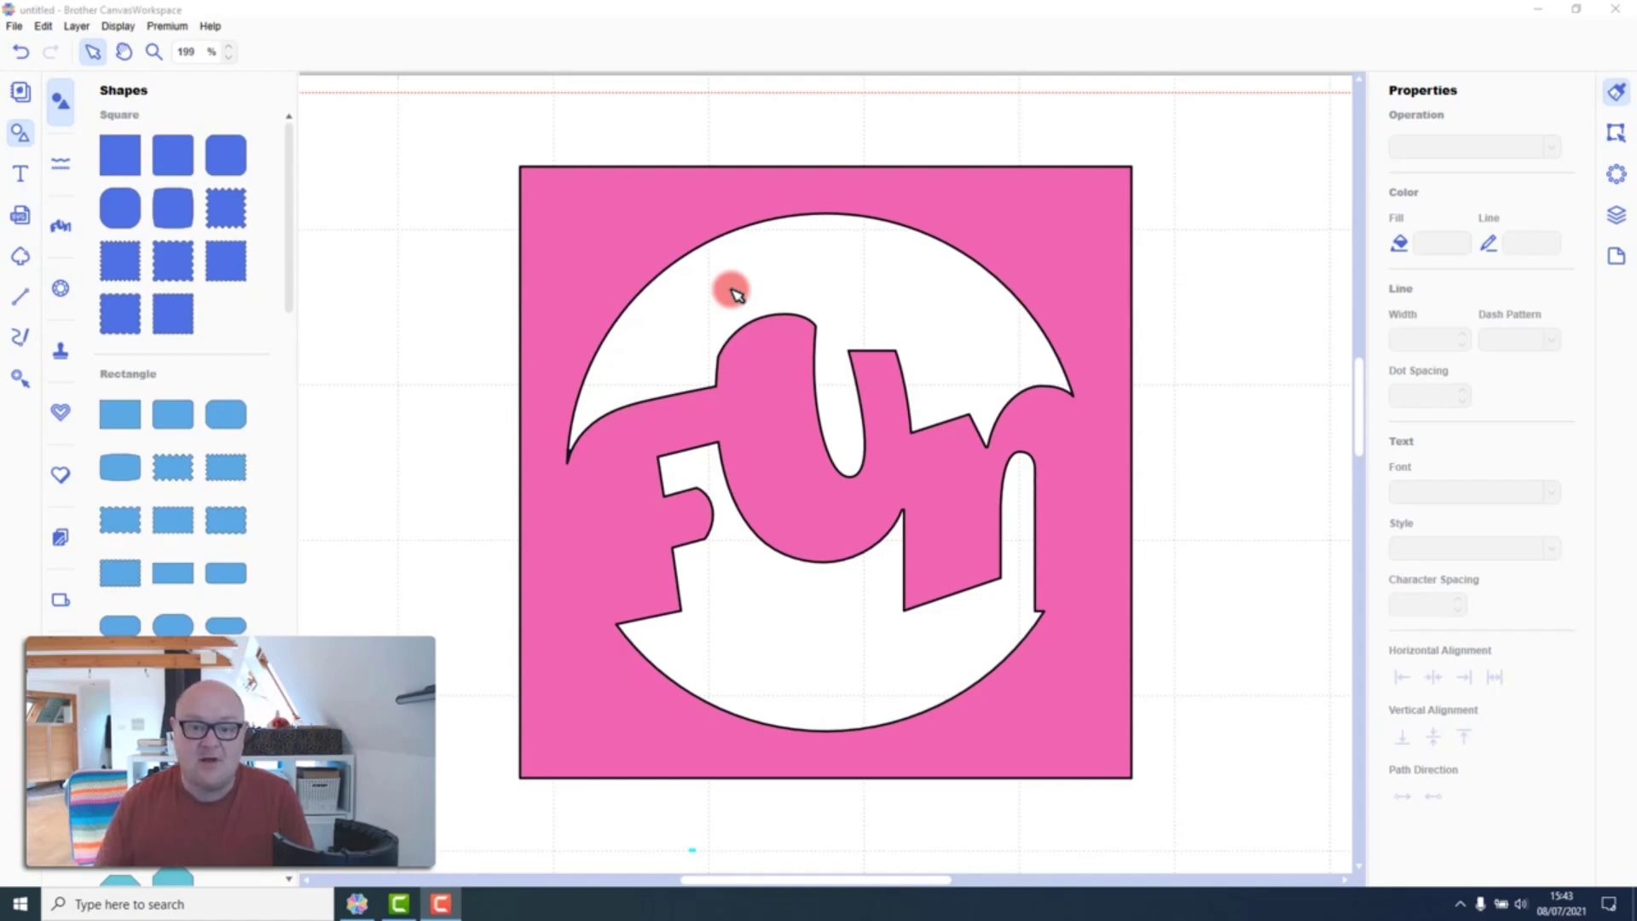
# Delete the finished example design and zoom the view to the mat size
pyautogui.click(679, 227)
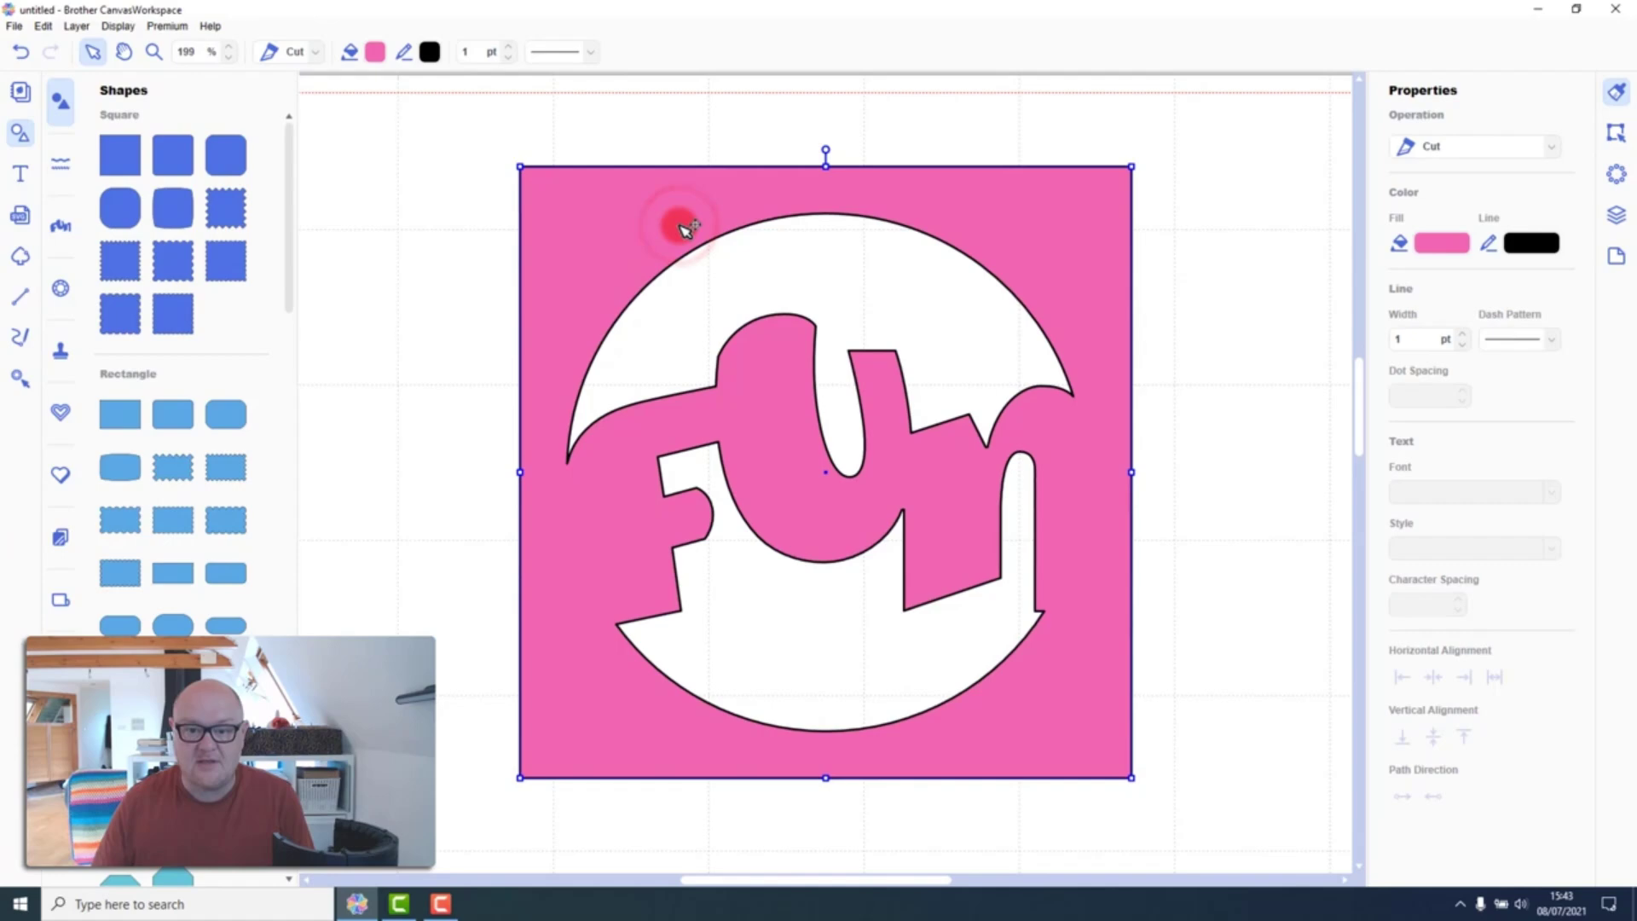
pyautogui.press('Delete')
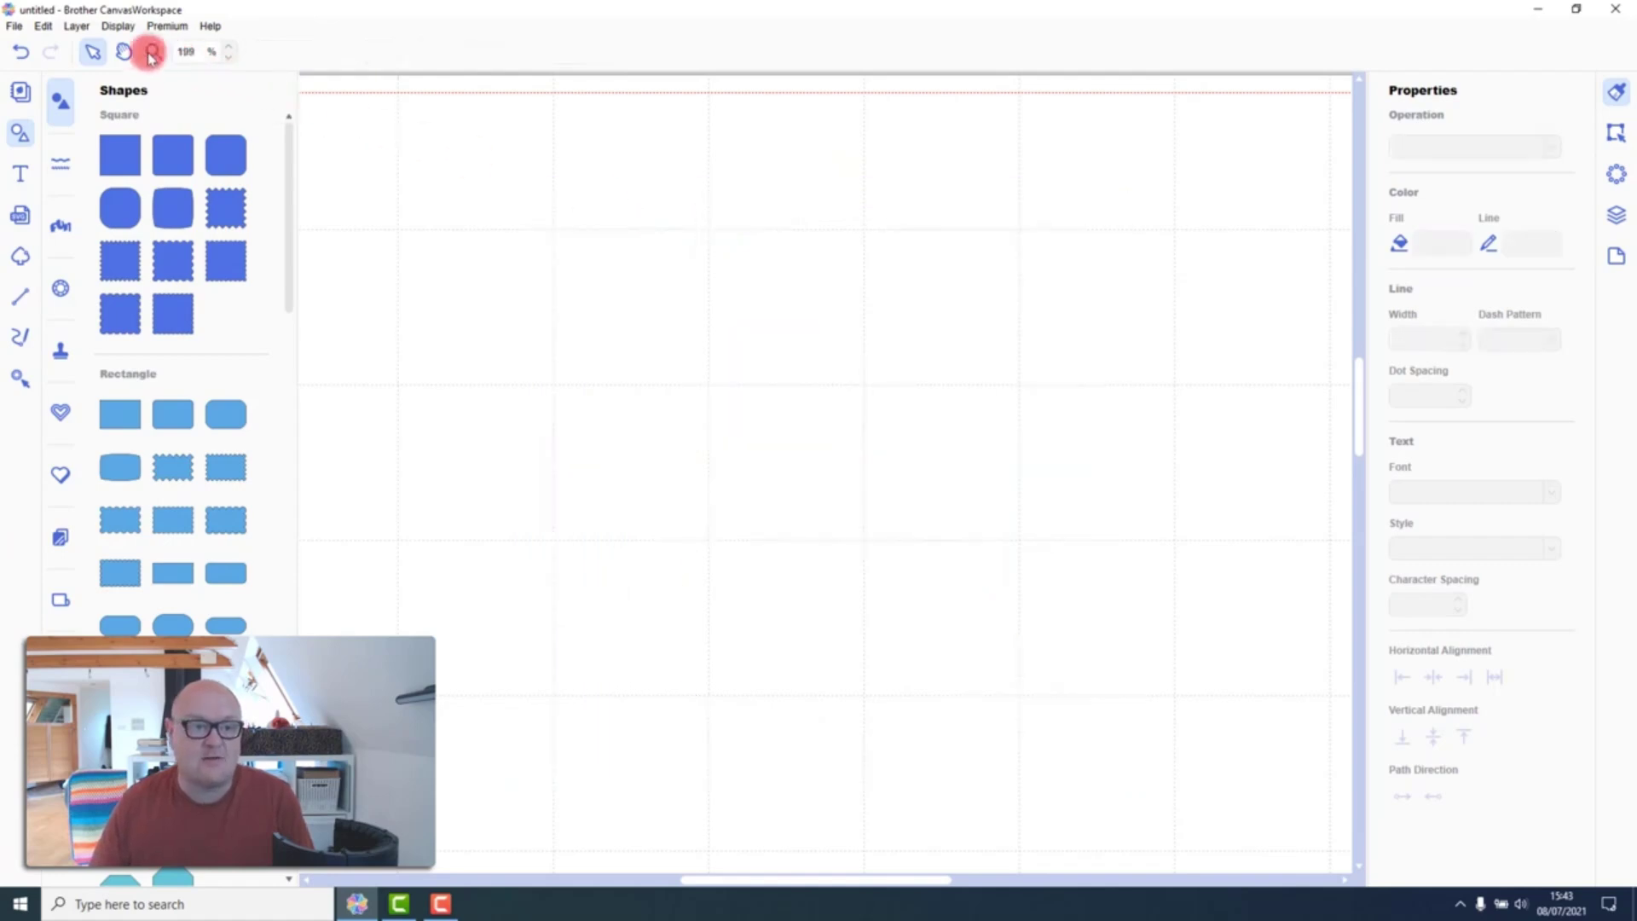
pyautogui.click(117, 26)
pyautogui.click(145, 80)
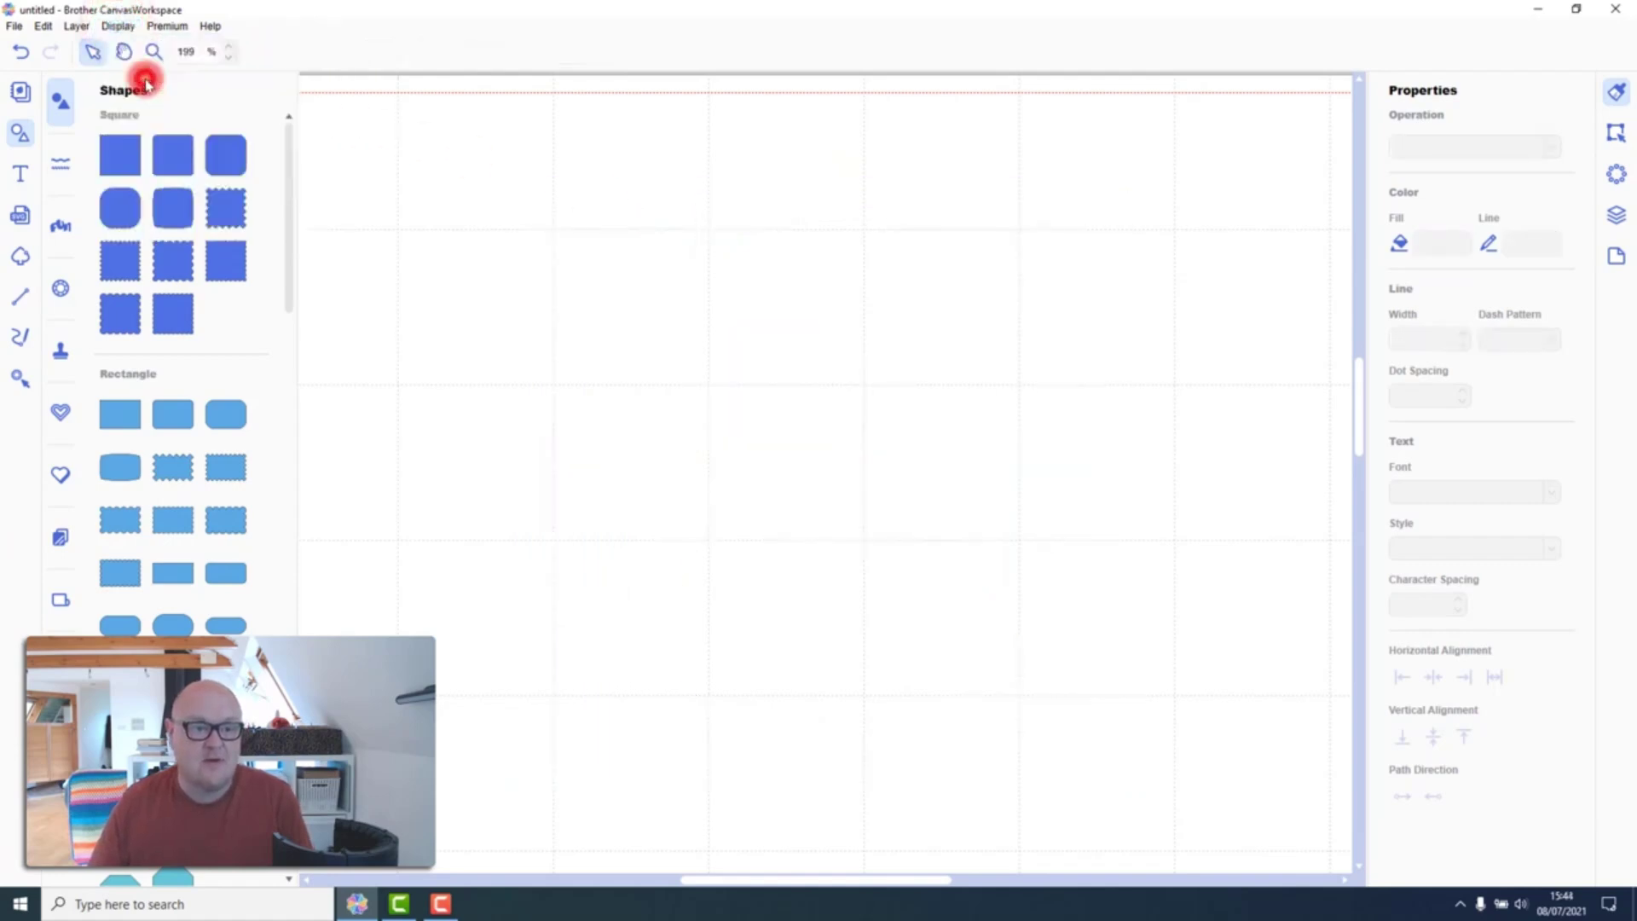
# Place a plain square and a plain circle overlapping it on the mat
pyautogui.moveTo(129, 162); pyautogui.dragTo(718, 285)
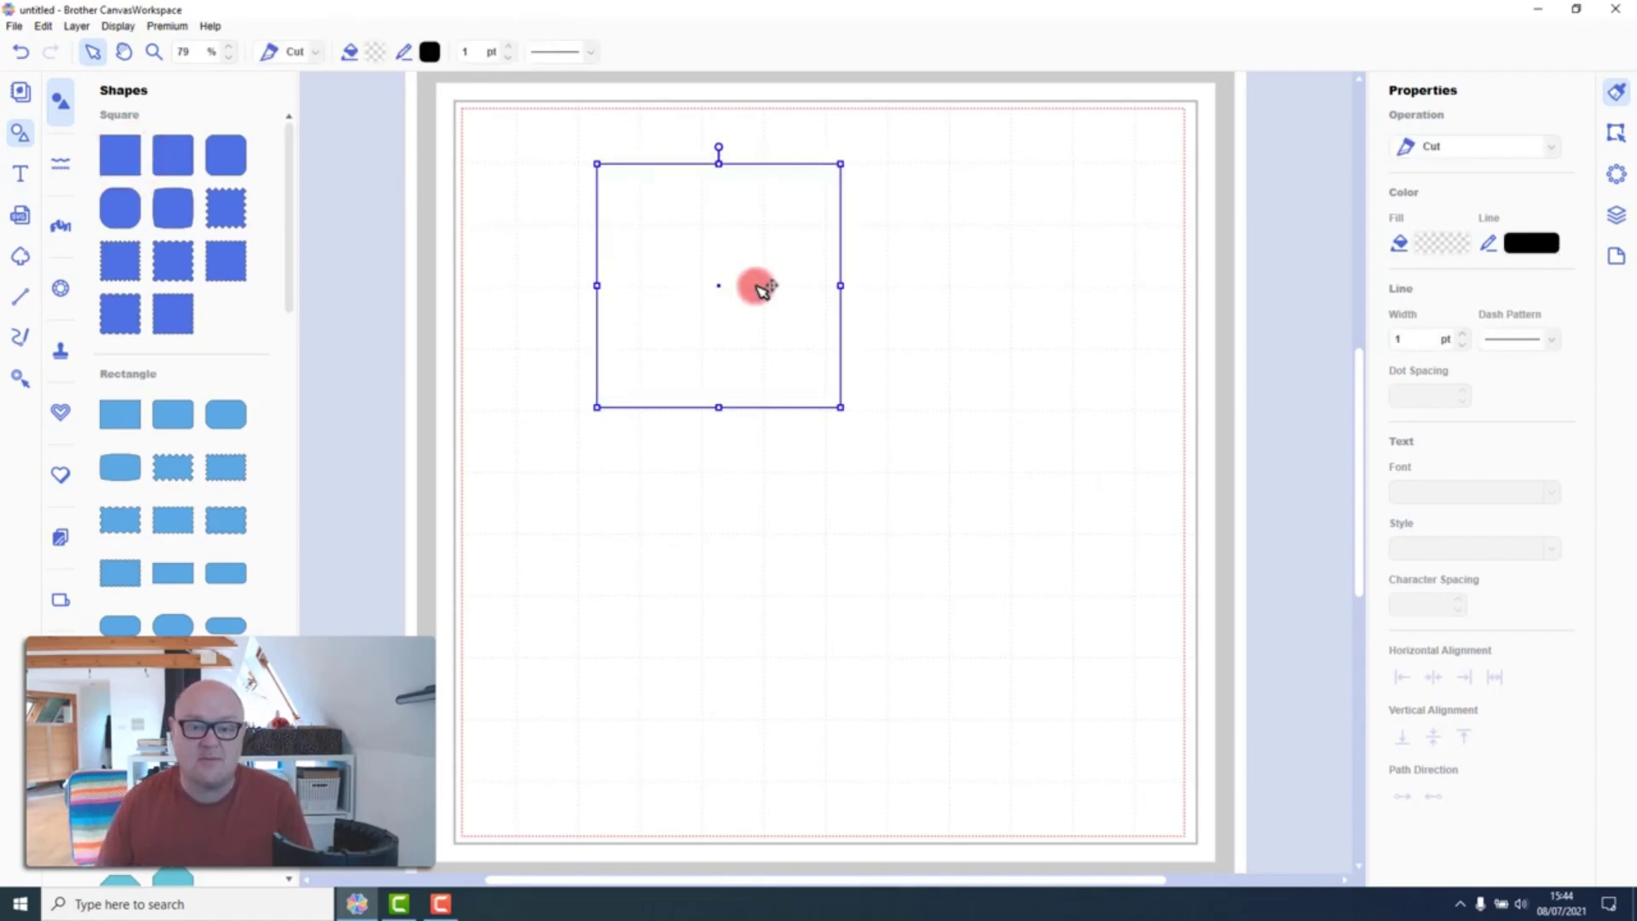
pyautogui.moveTo(288, 194); pyautogui.dragTo(285, 386)
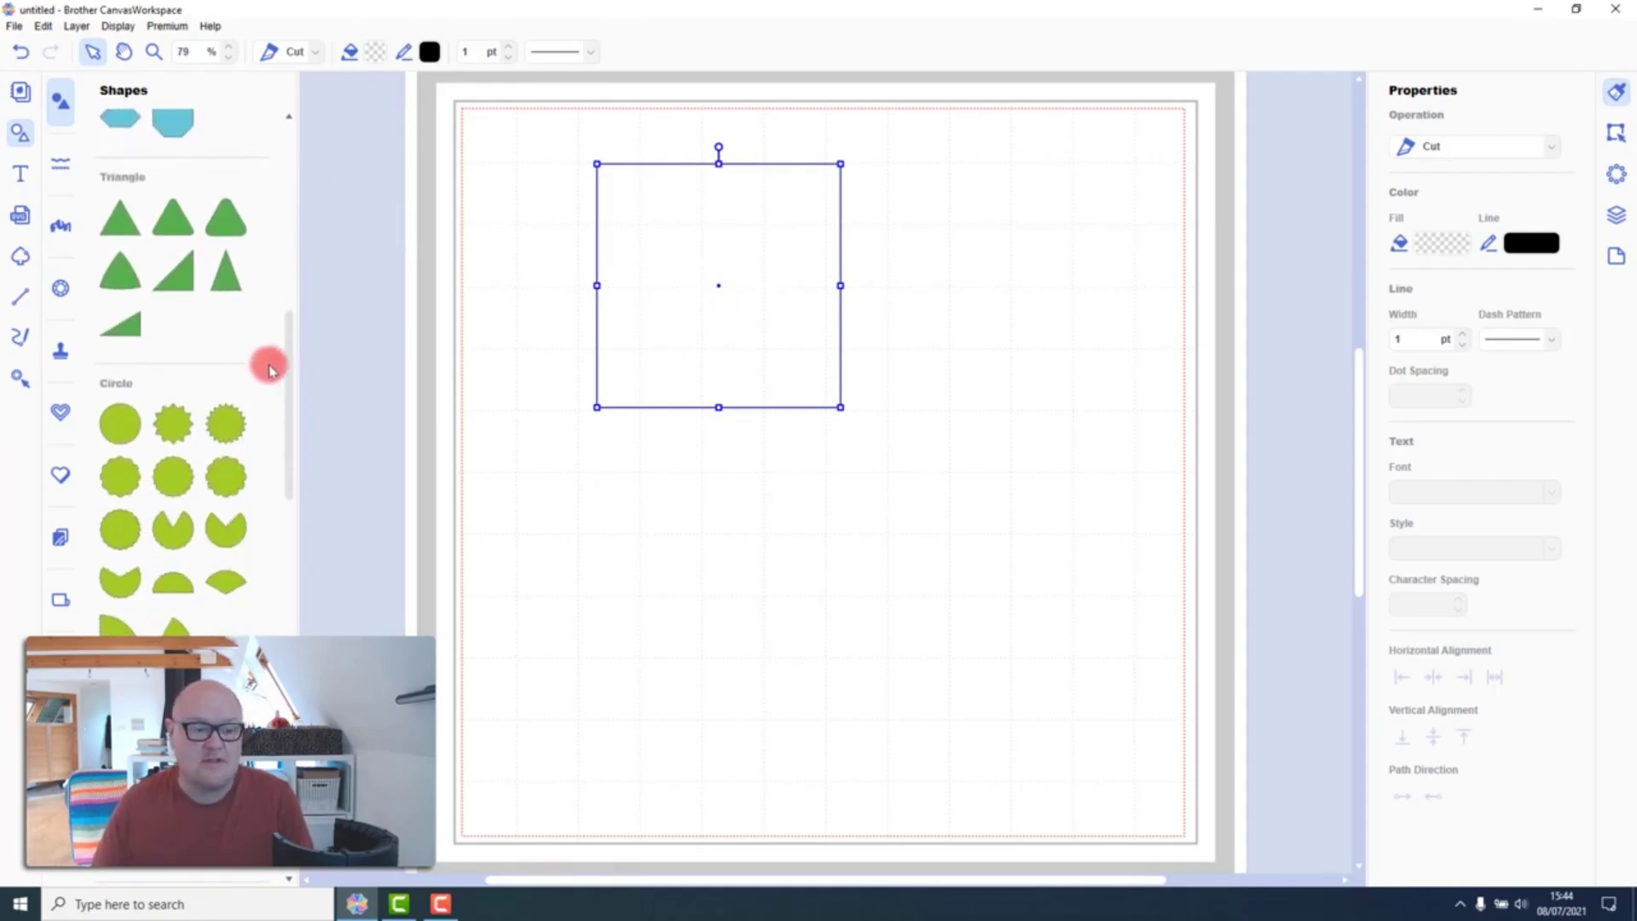
pyautogui.moveTo(121, 424); pyautogui.dragTo(785, 394)
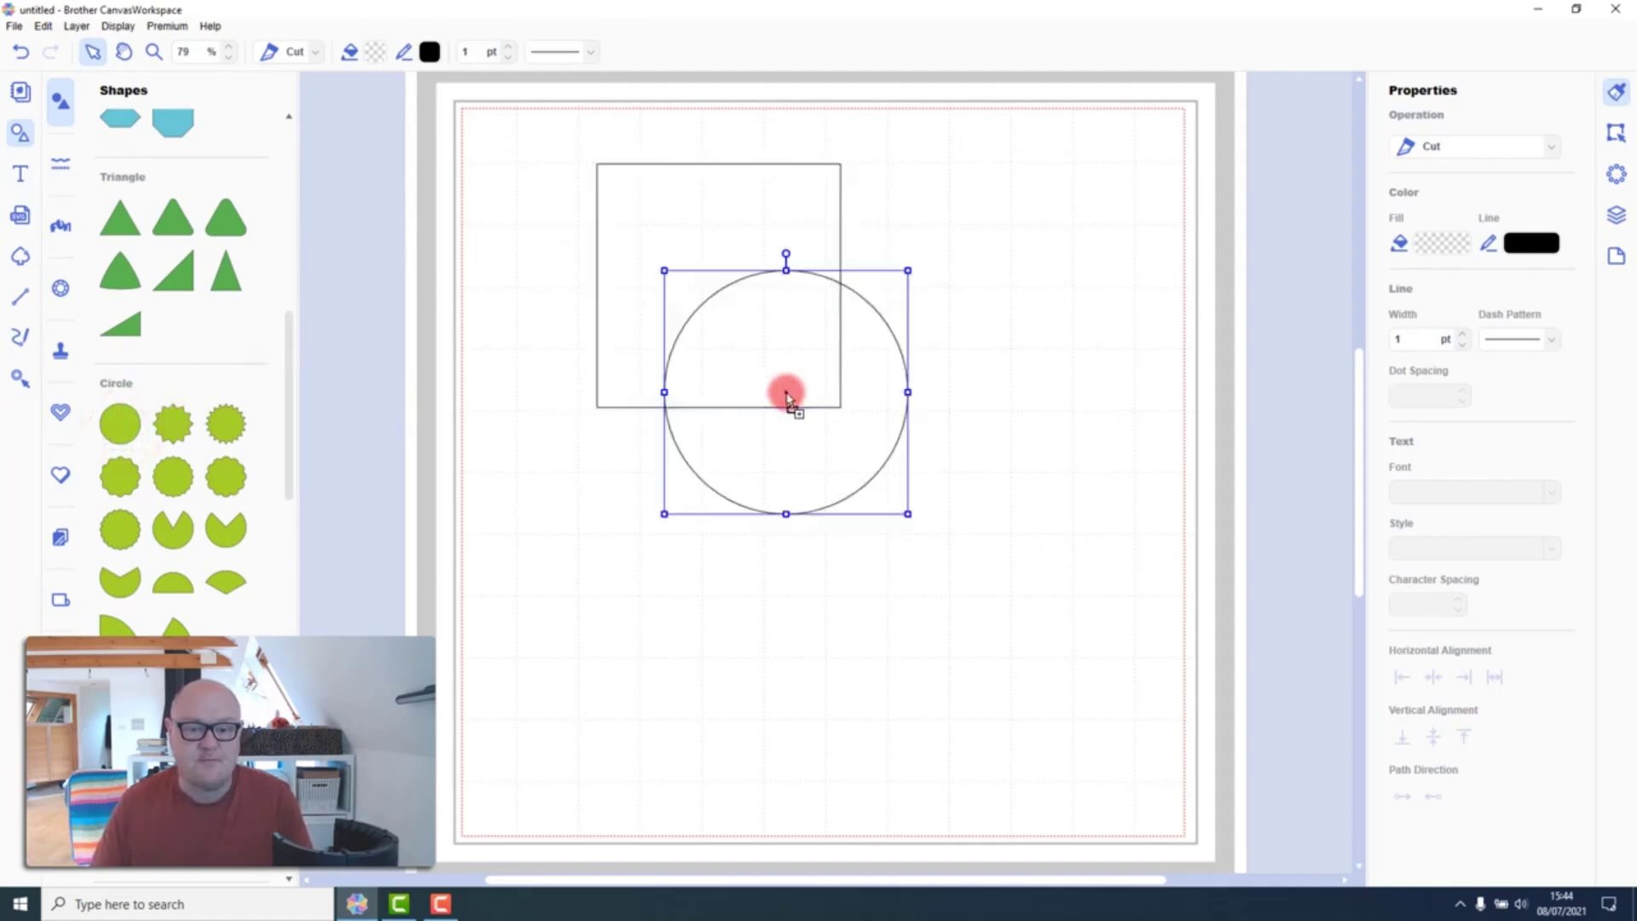
# Add the Fun word from the Words library and shrink it over the circle's base
pyautogui.click(60, 227)
pyautogui.click(291, 224)
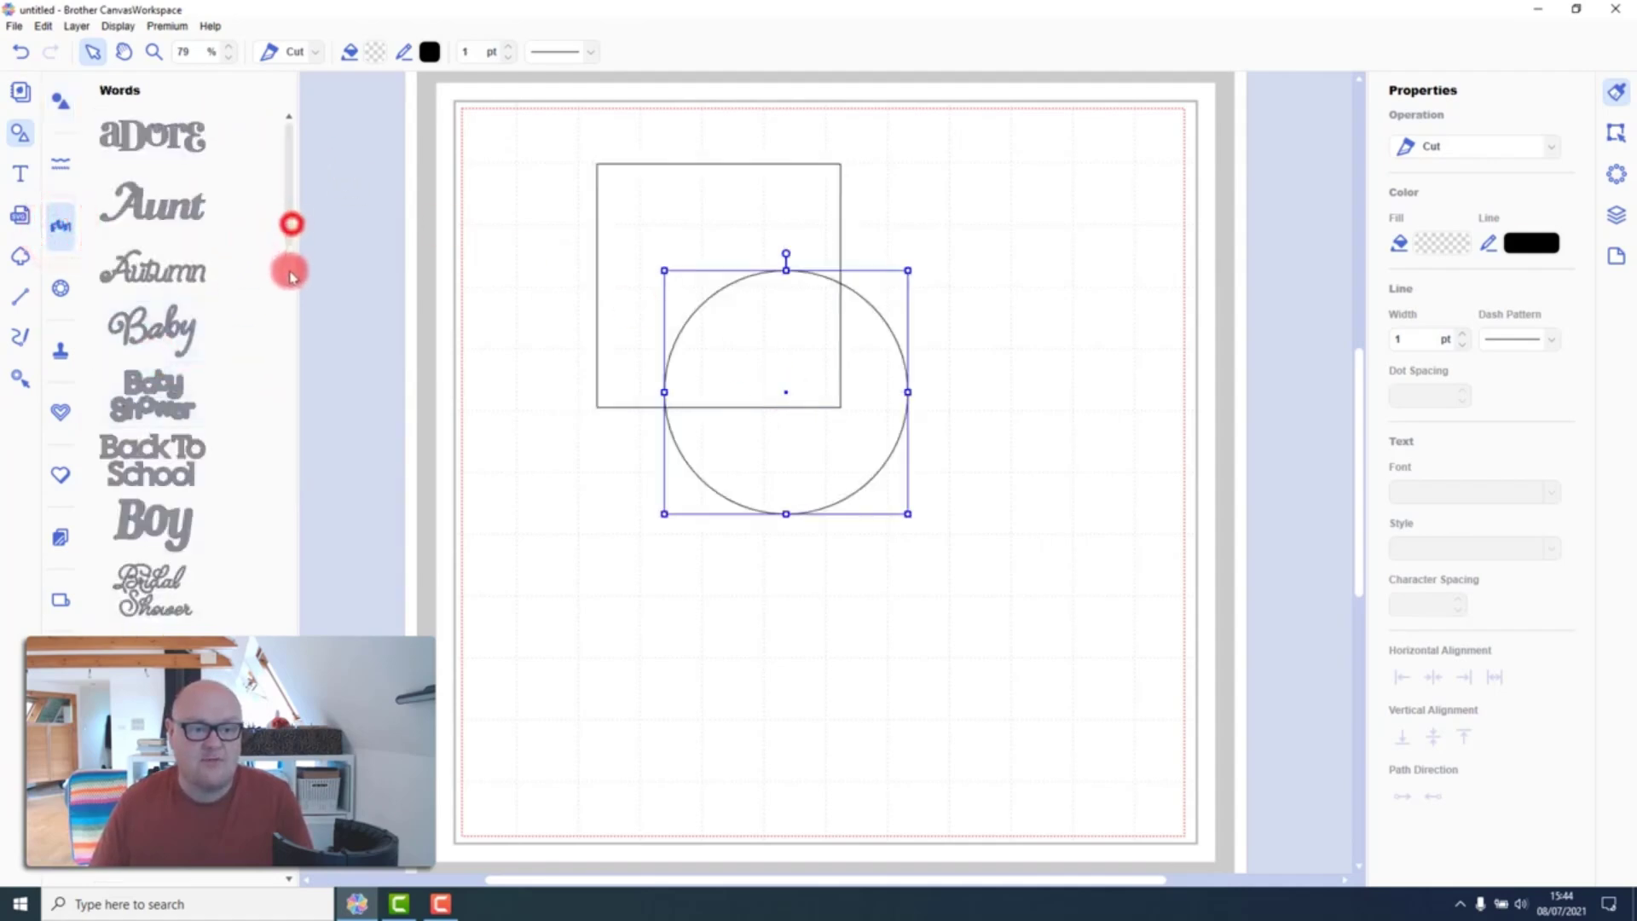
pyautogui.moveTo(289, 273); pyautogui.dragTo(292, 438)
pyautogui.click(162, 247)
pyautogui.moveTo(161, 251); pyautogui.dragTo(835, 415)
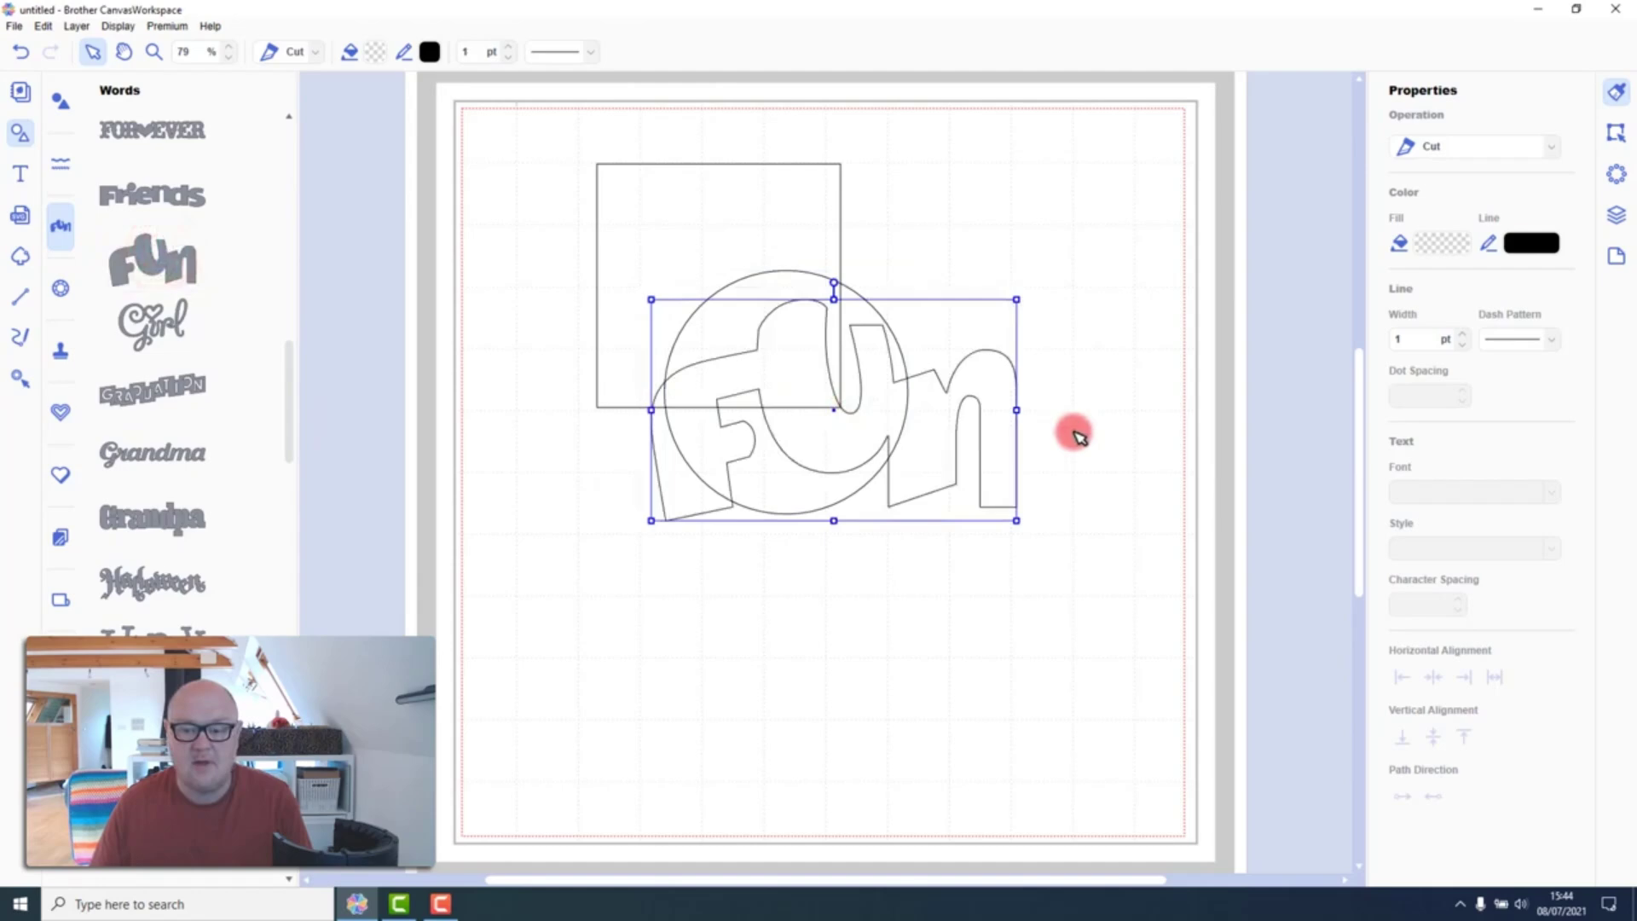
pyautogui.moveTo(1015, 522); pyautogui.dragTo(912, 499)
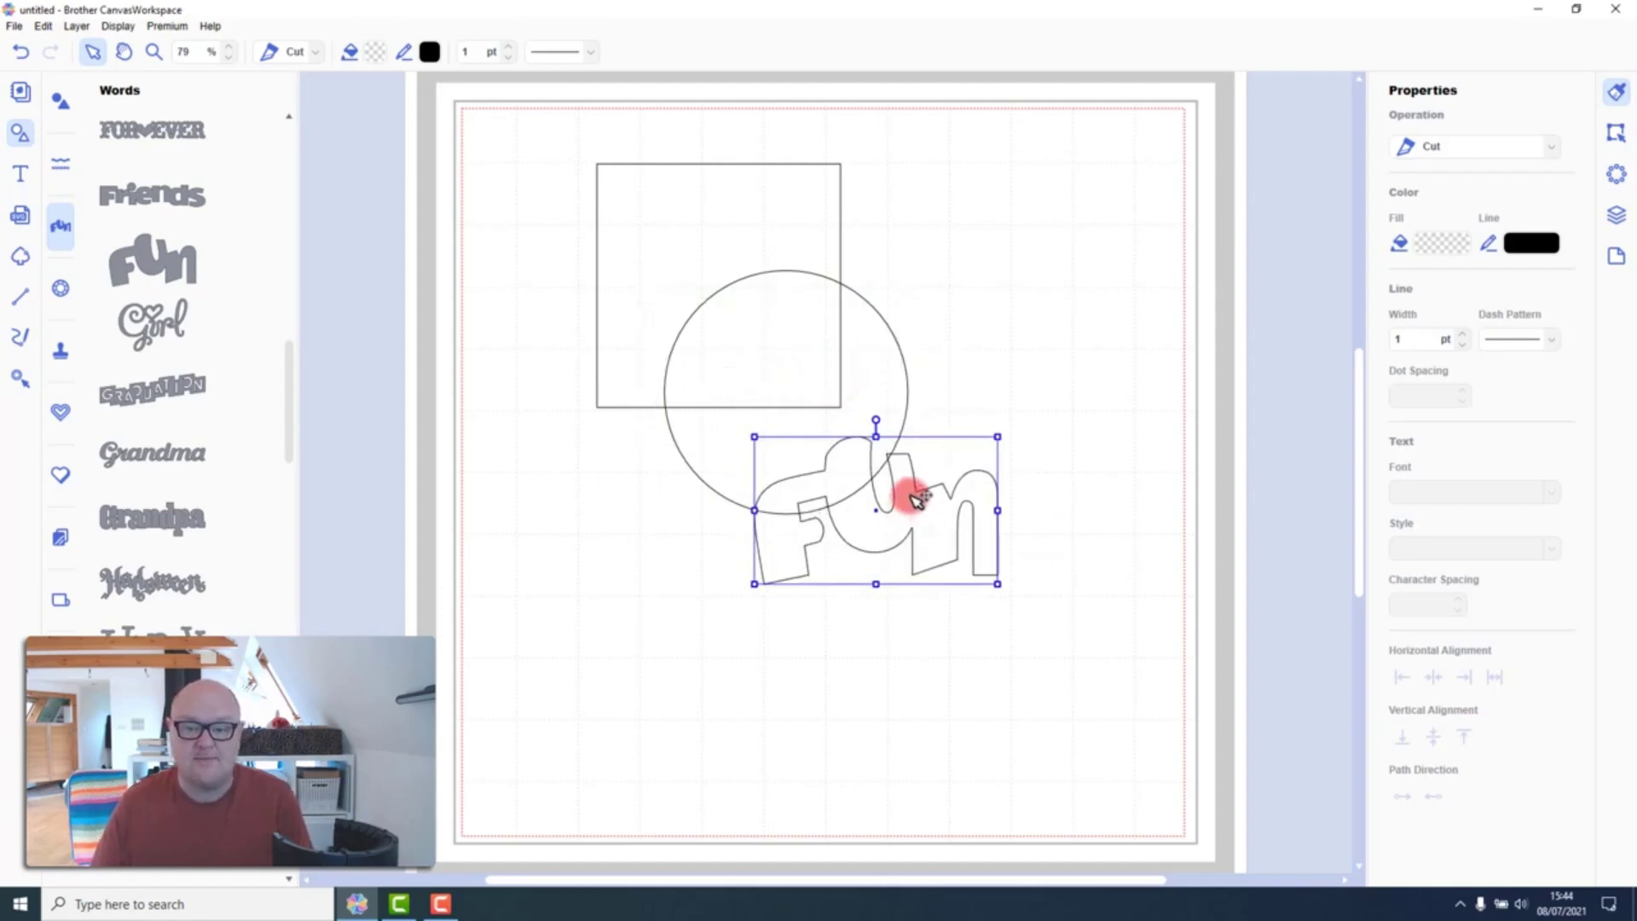
# Fill the square with pinkish red
pyautogui.click(793, 204)
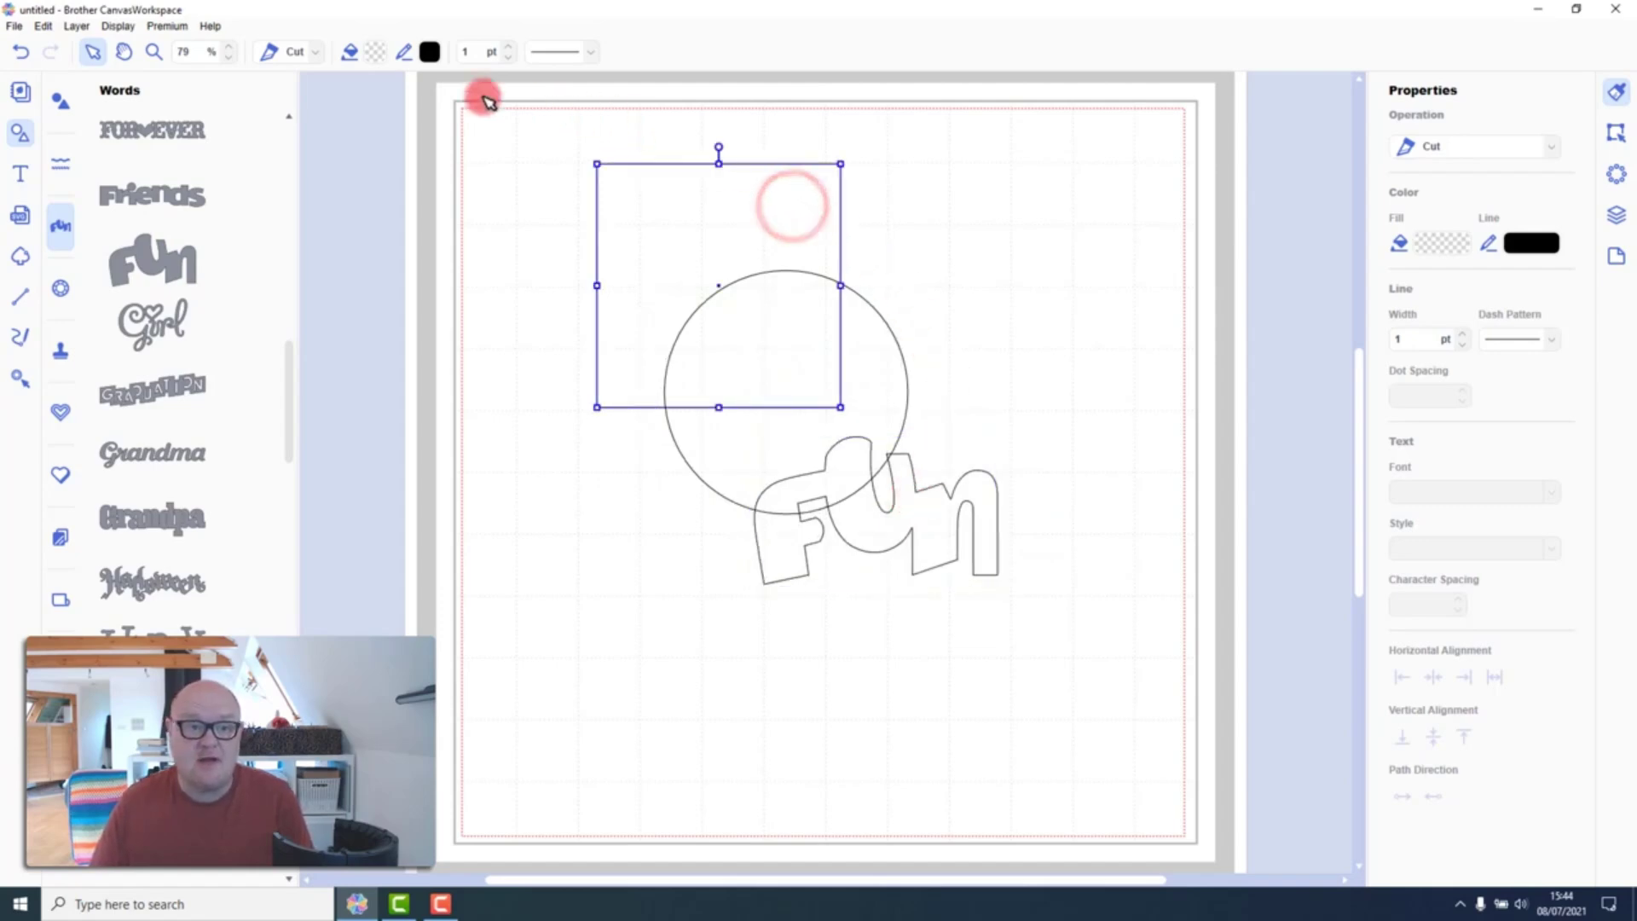
pyautogui.click(376, 56)
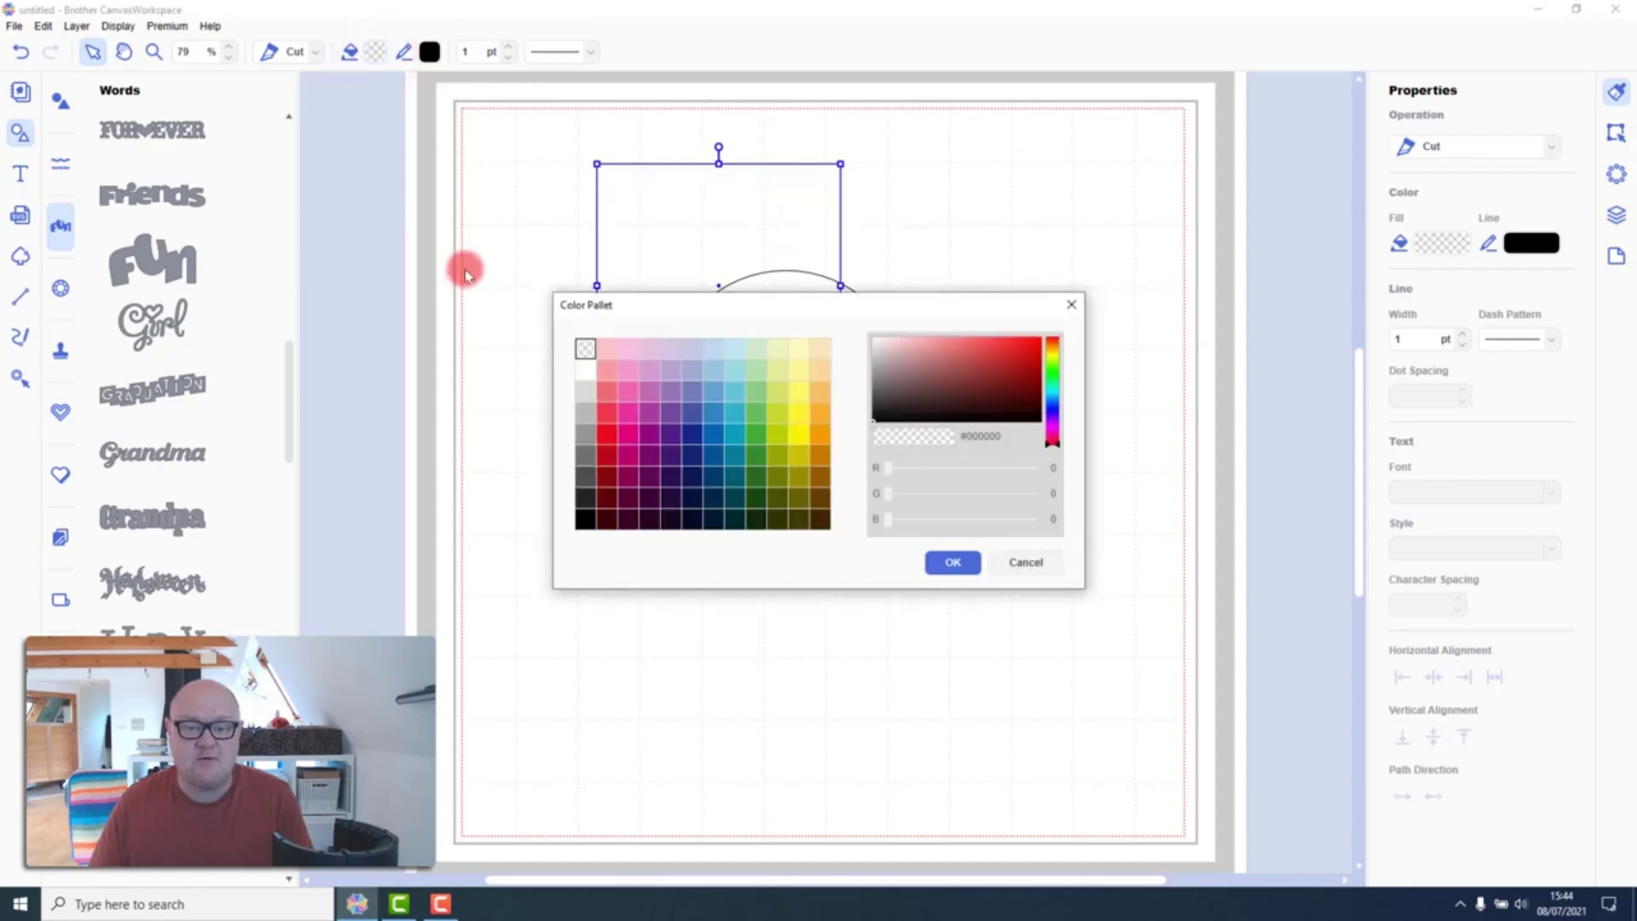
pyautogui.click(607, 391)
pyautogui.click(952, 564)
# Fill the circle with purple
pyautogui.click(866, 347)
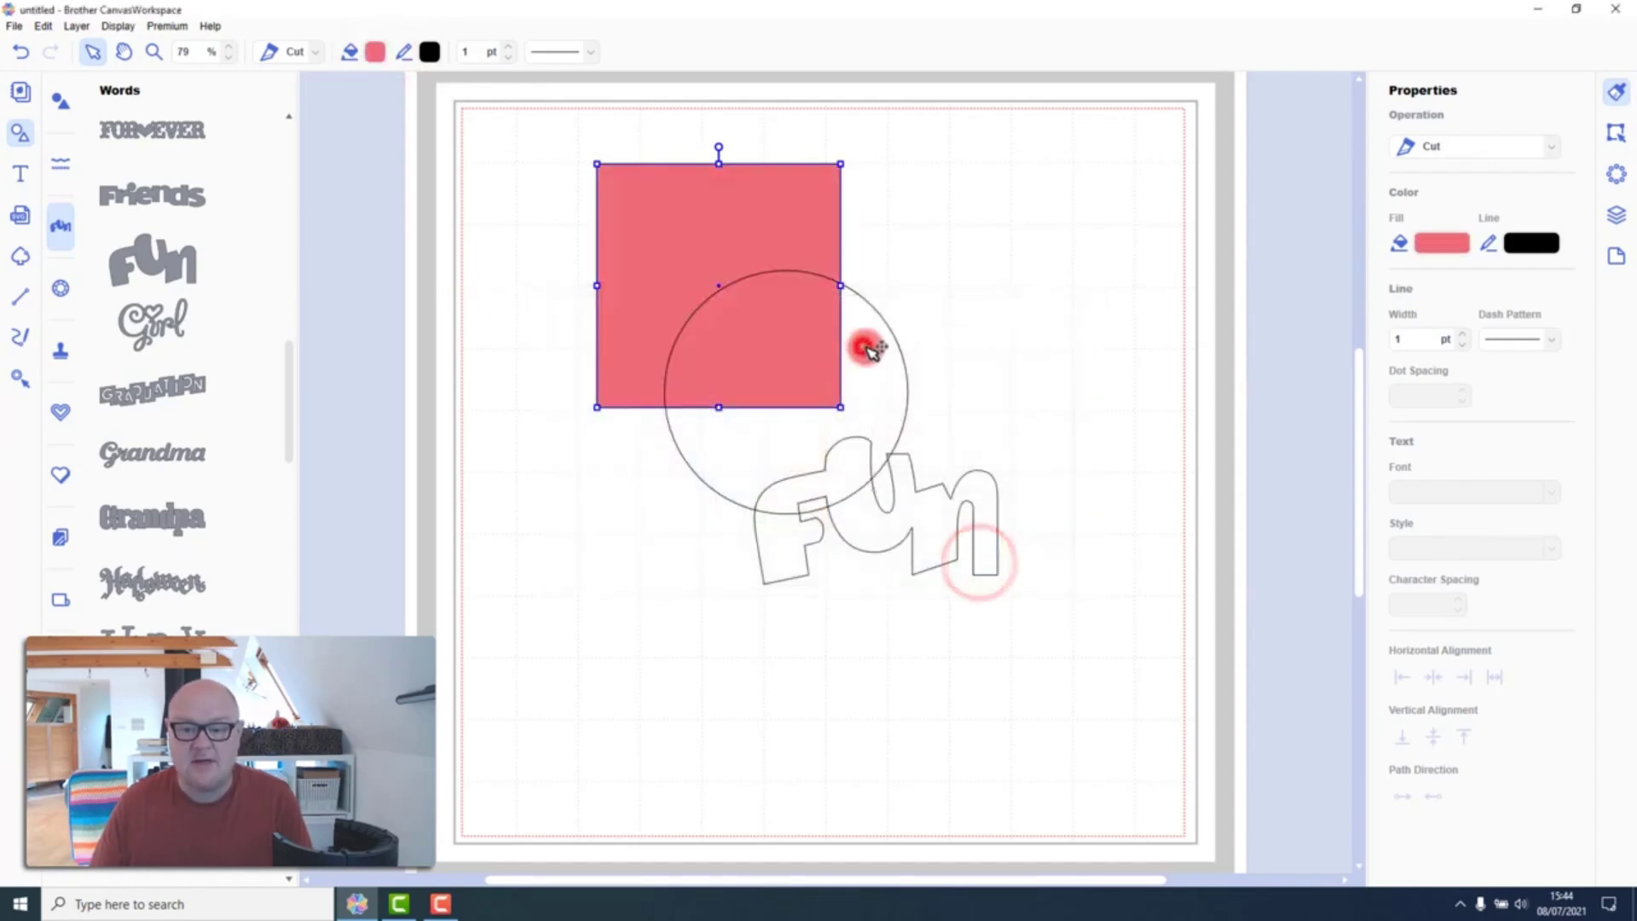
pyautogui.click(378, 52)
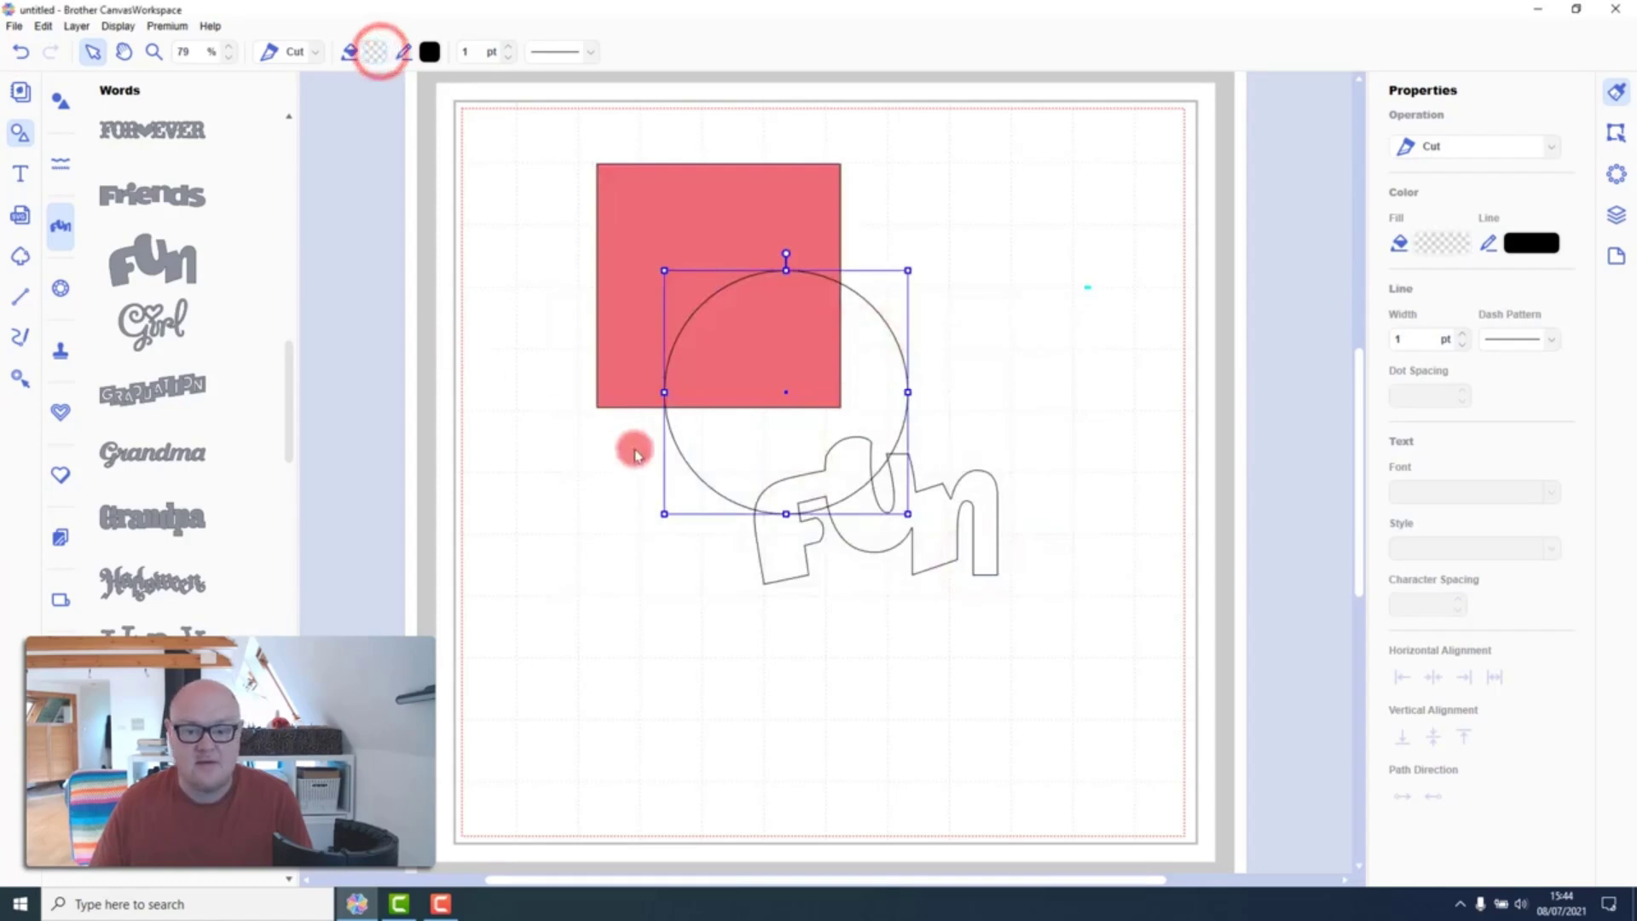
pyautogui.click(649, 403)
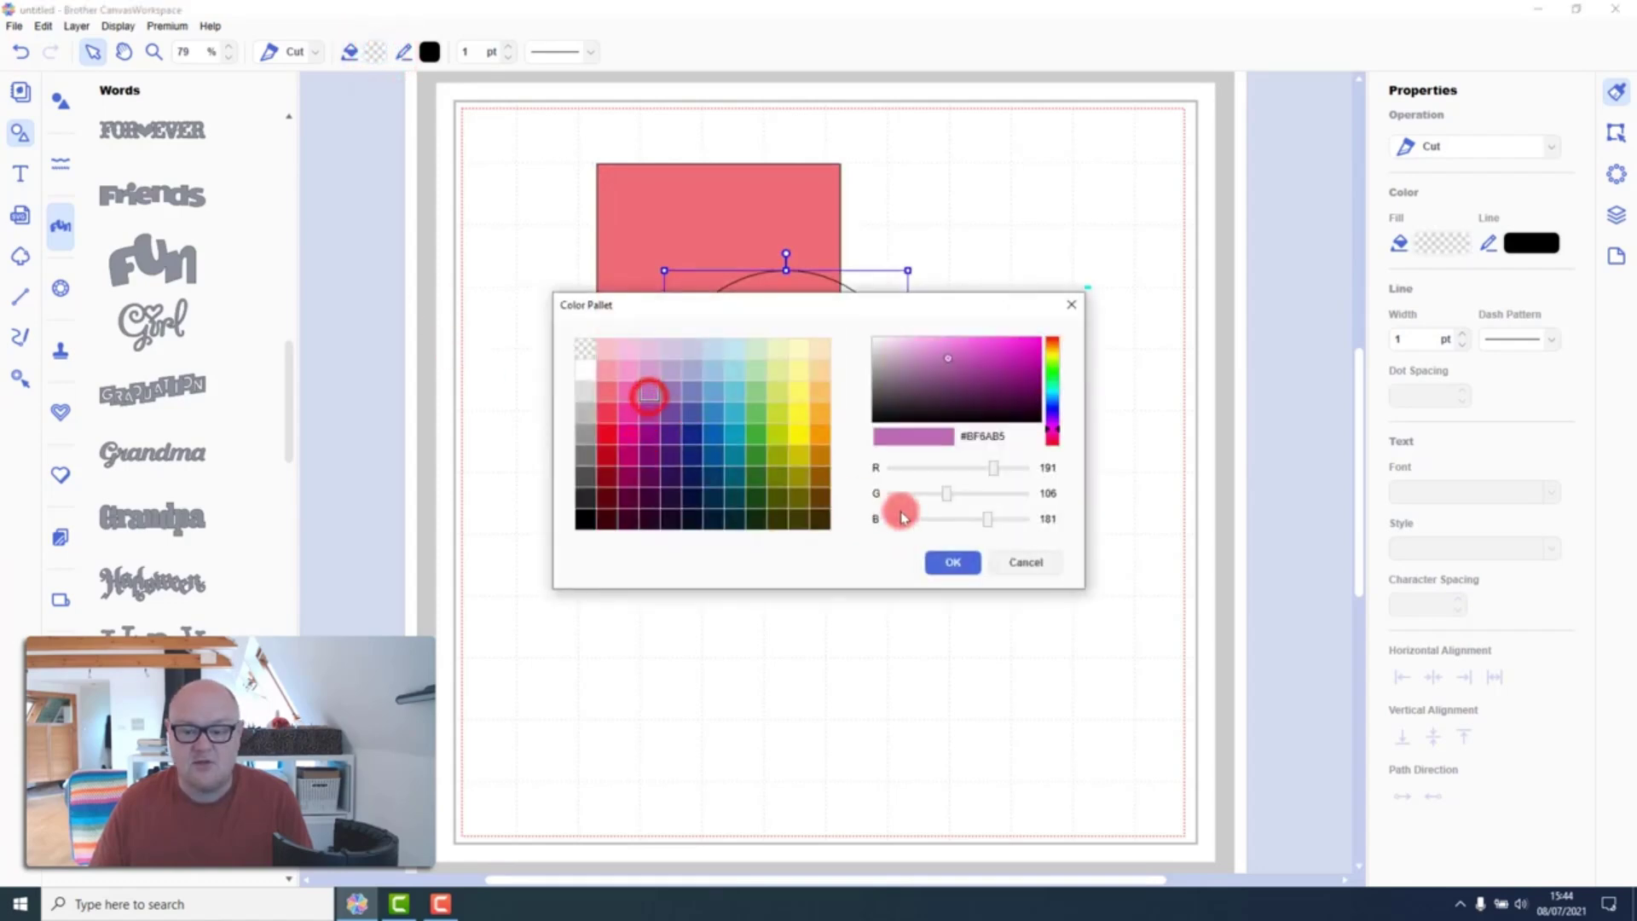
pyautogui.click(946, 561)
pyautogui.click(969, 511)
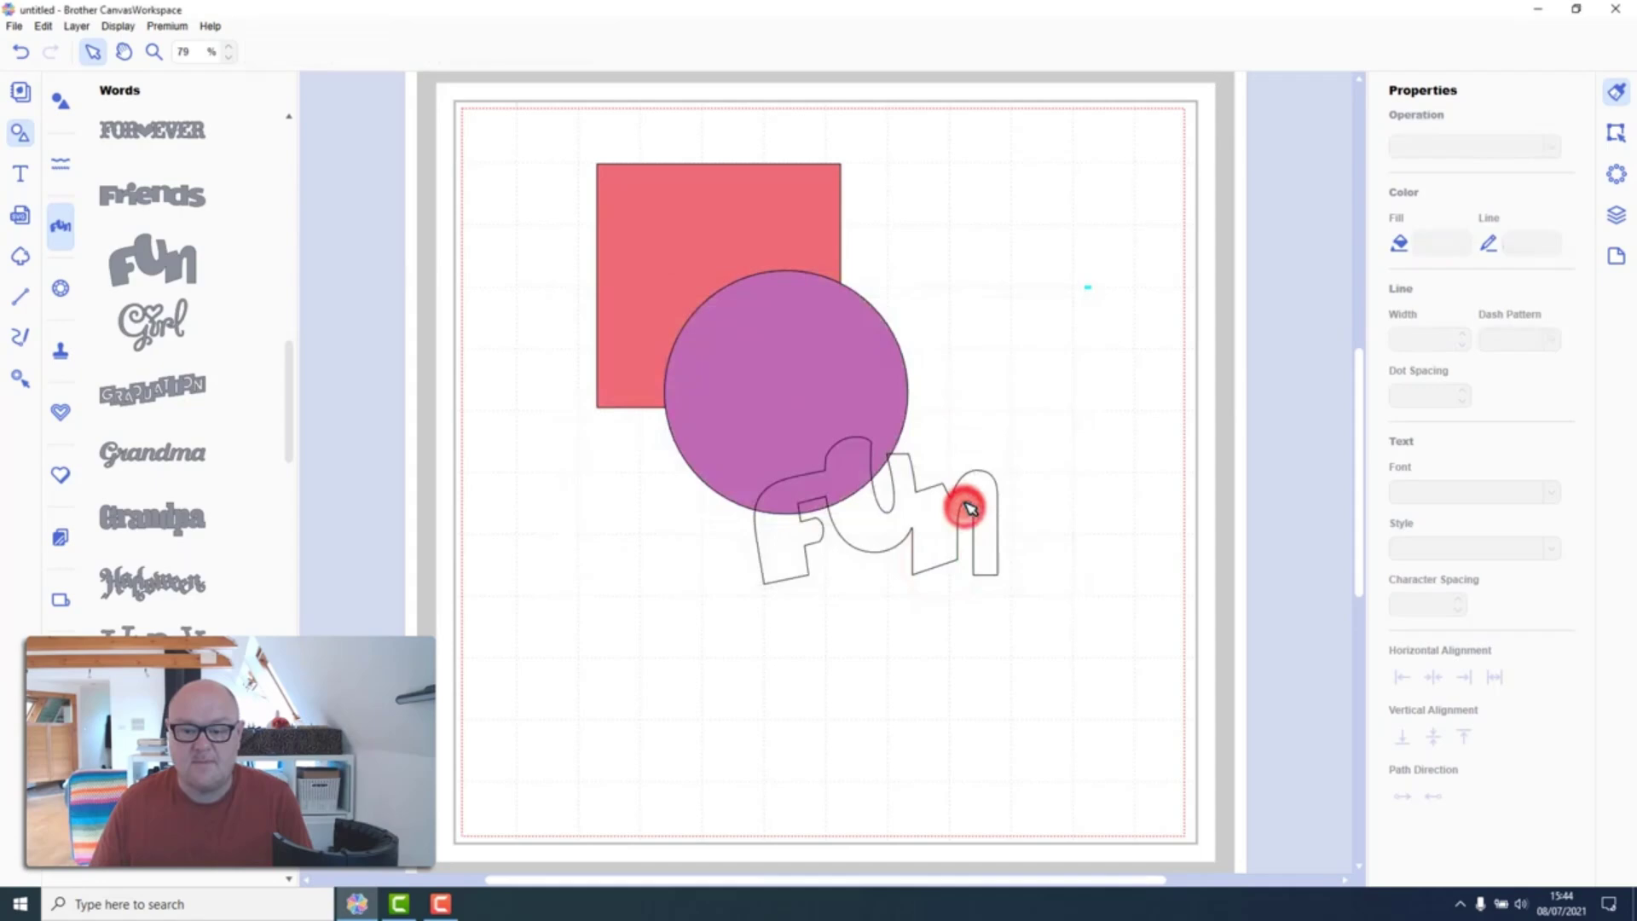
# Fill the Fun word with cyan
pyautogui.click(969, 495)
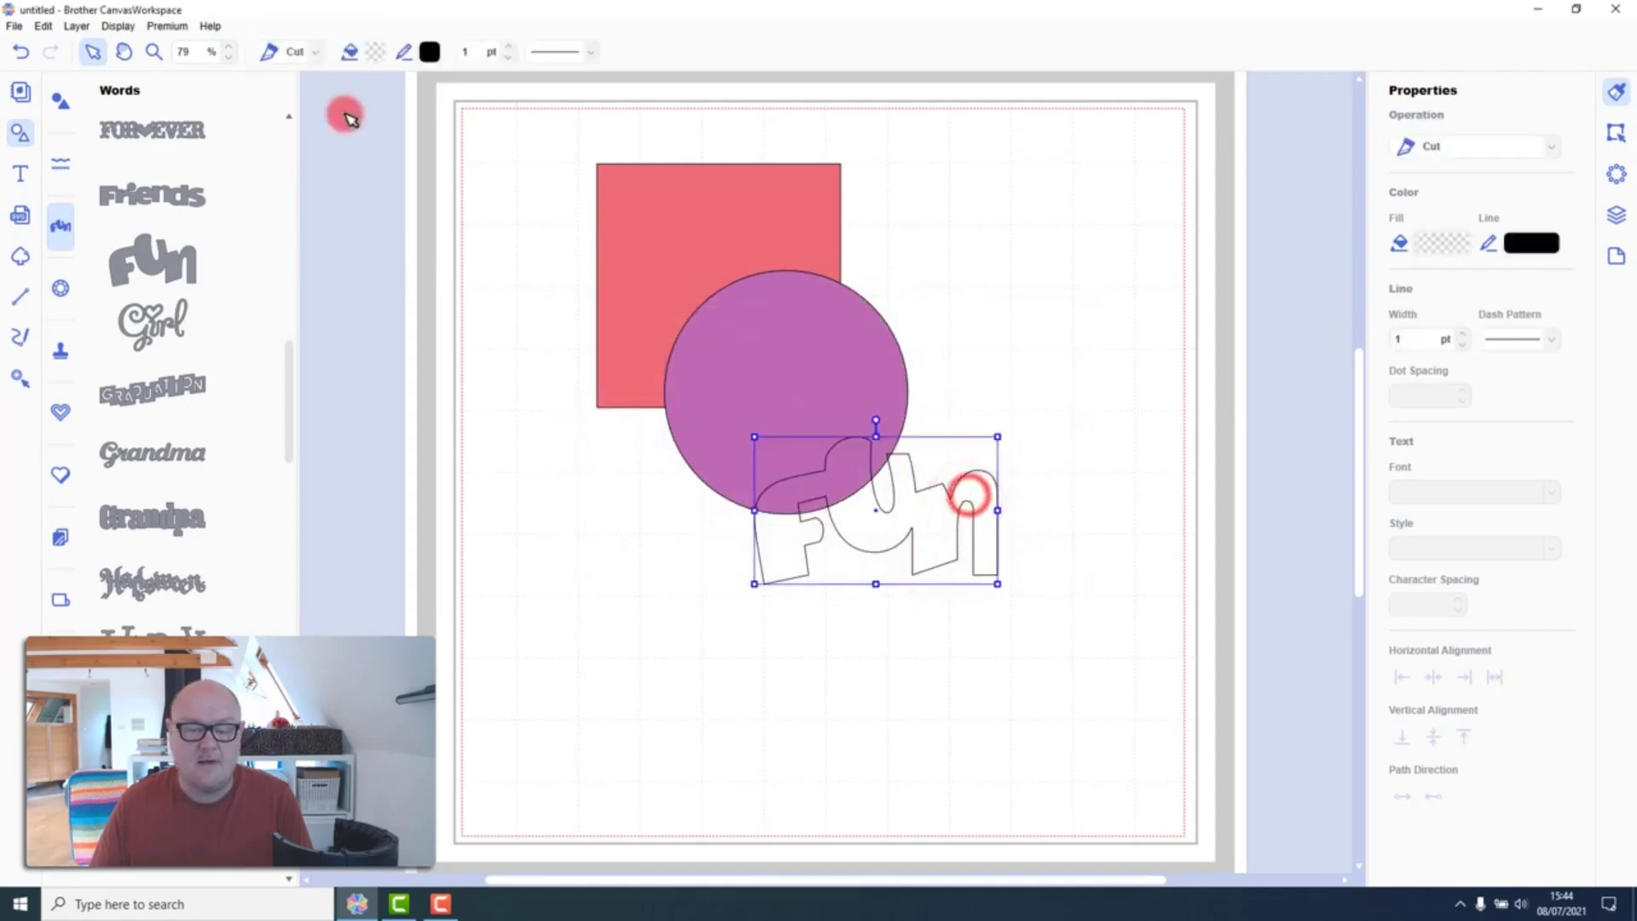
pyautogui.click(376, 50)
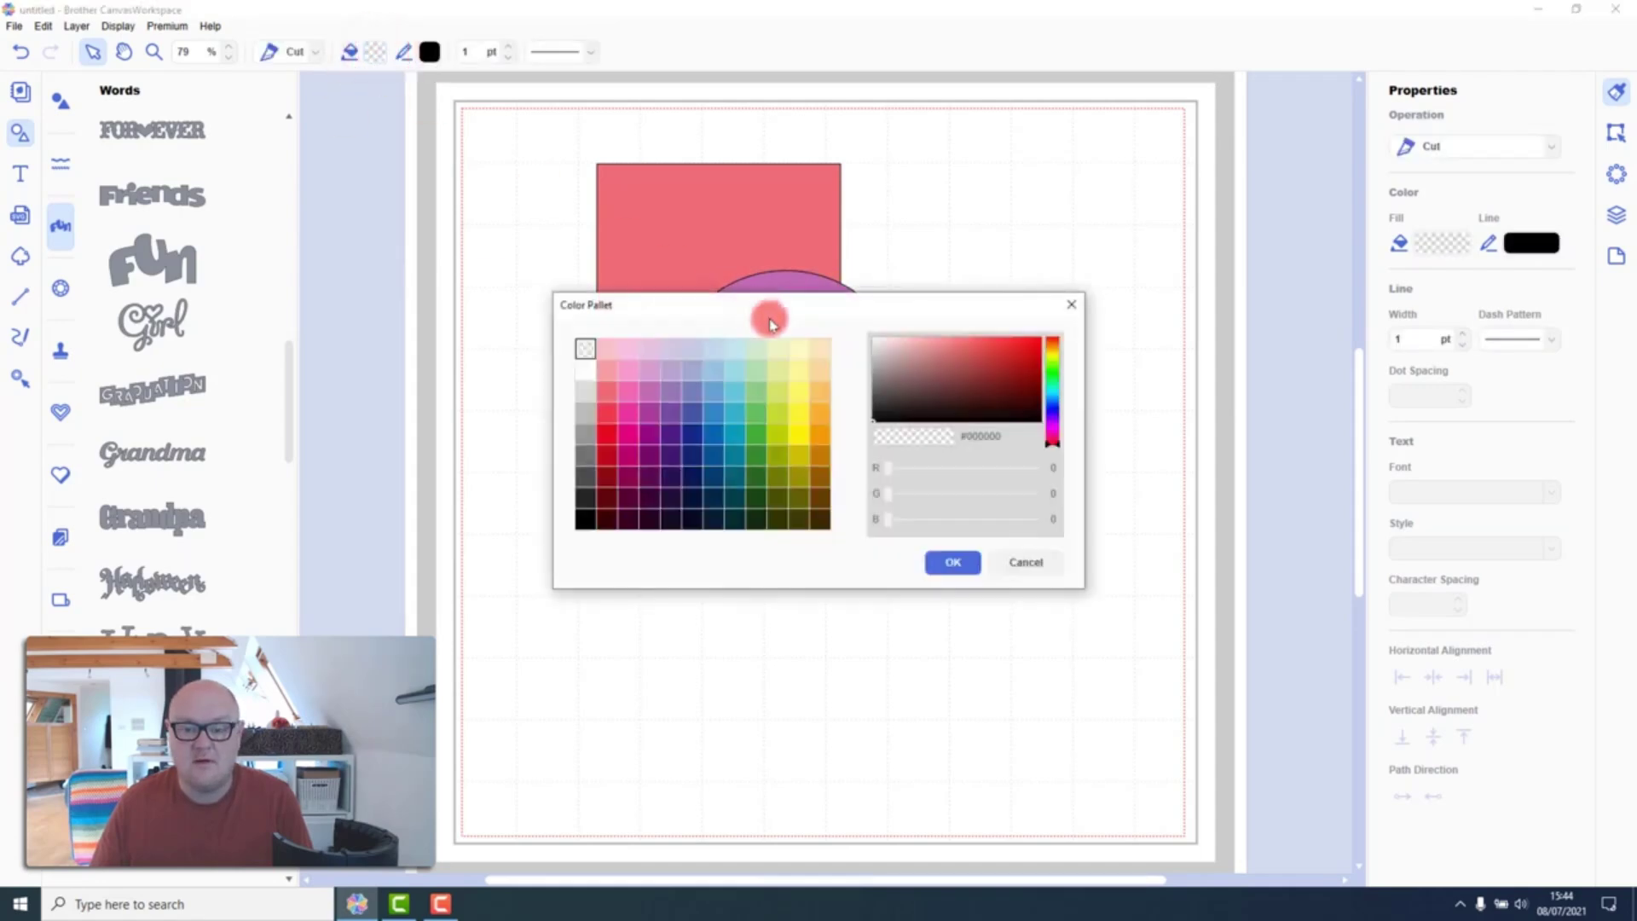
pyautogui.click(731, 394)
pyautogui.click(953, 561)
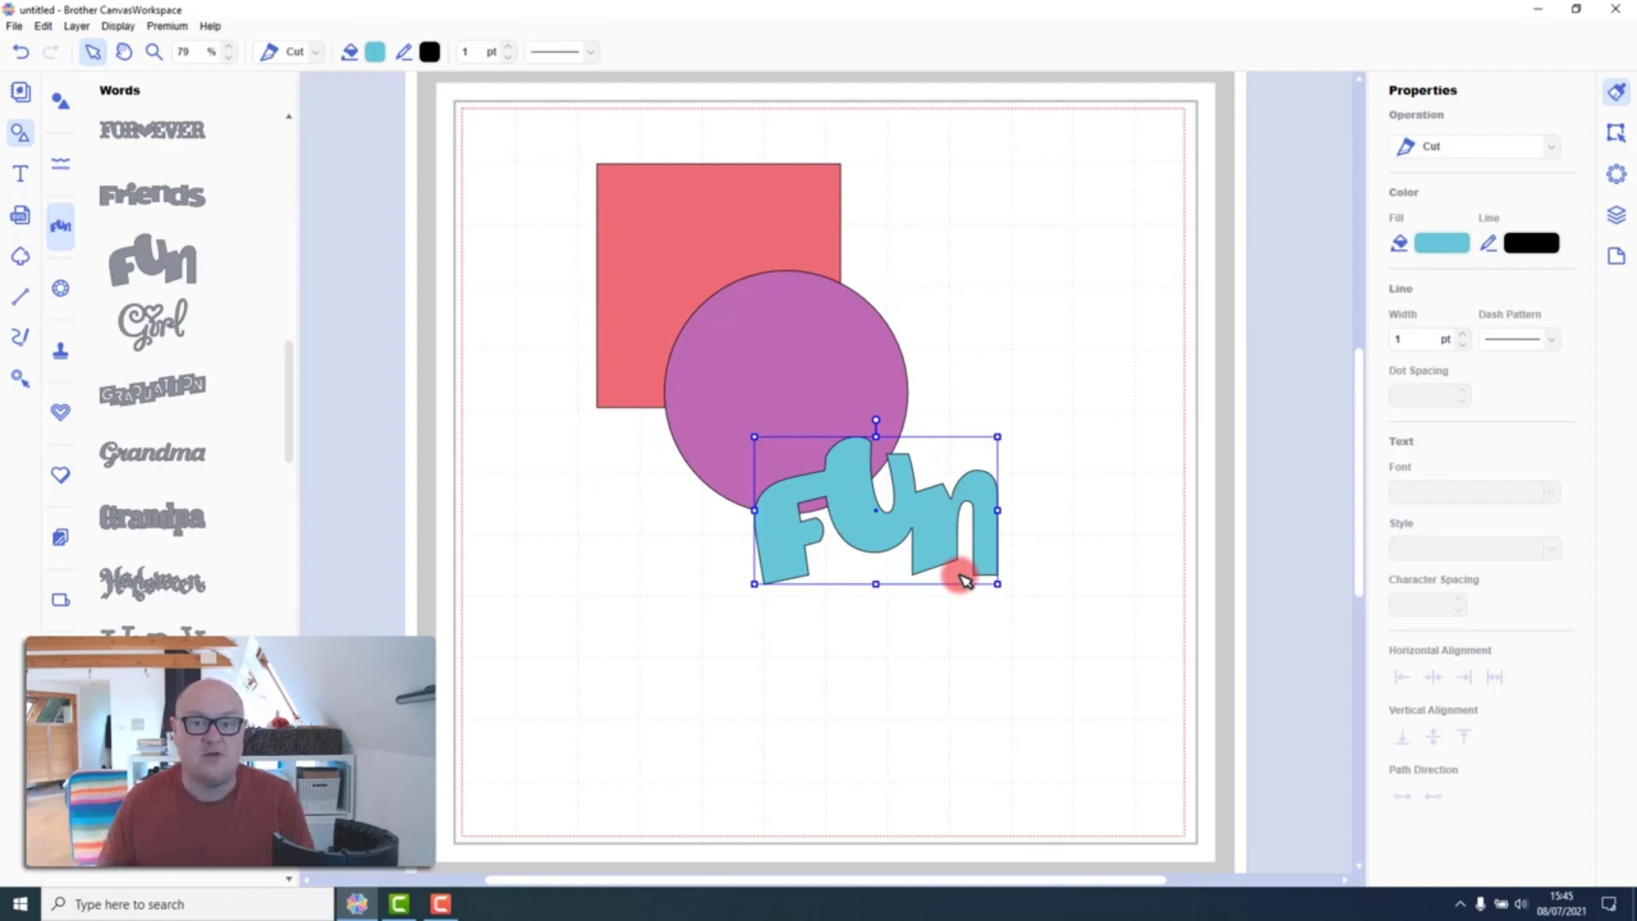
# Align the square, circle and Fun word to centre and middle, then reselect the stack
pyautogui.moveTo(553, 139); pyautogui.dragTo(789, 424)
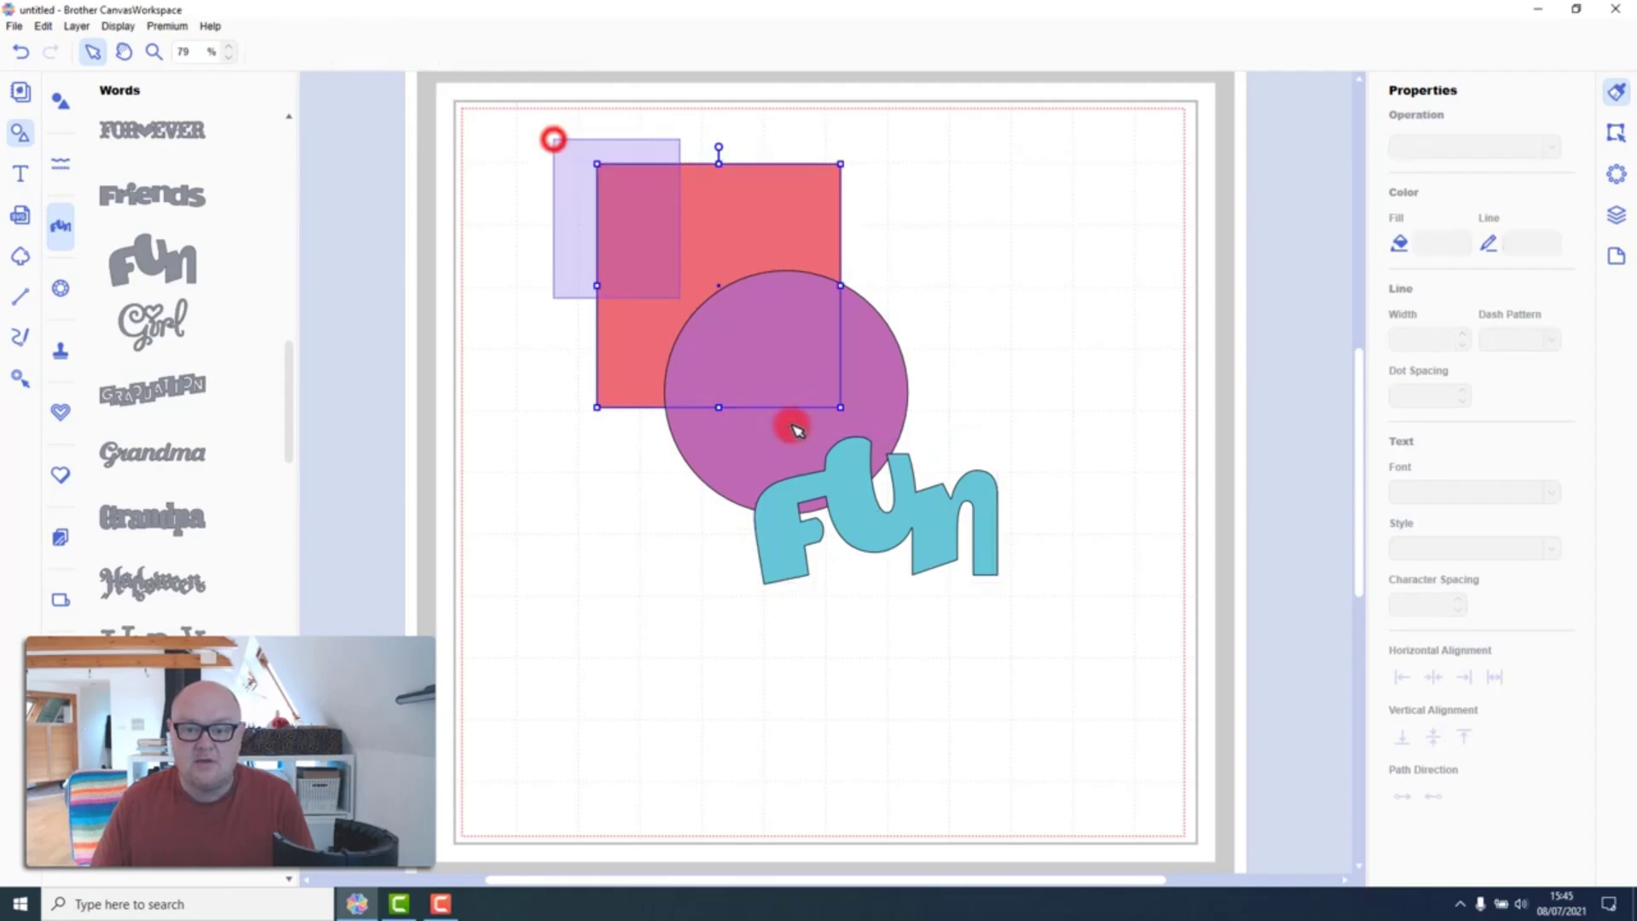
pyautogui.moveTo(916, 580); pyautogui.dragTo(946, 597)
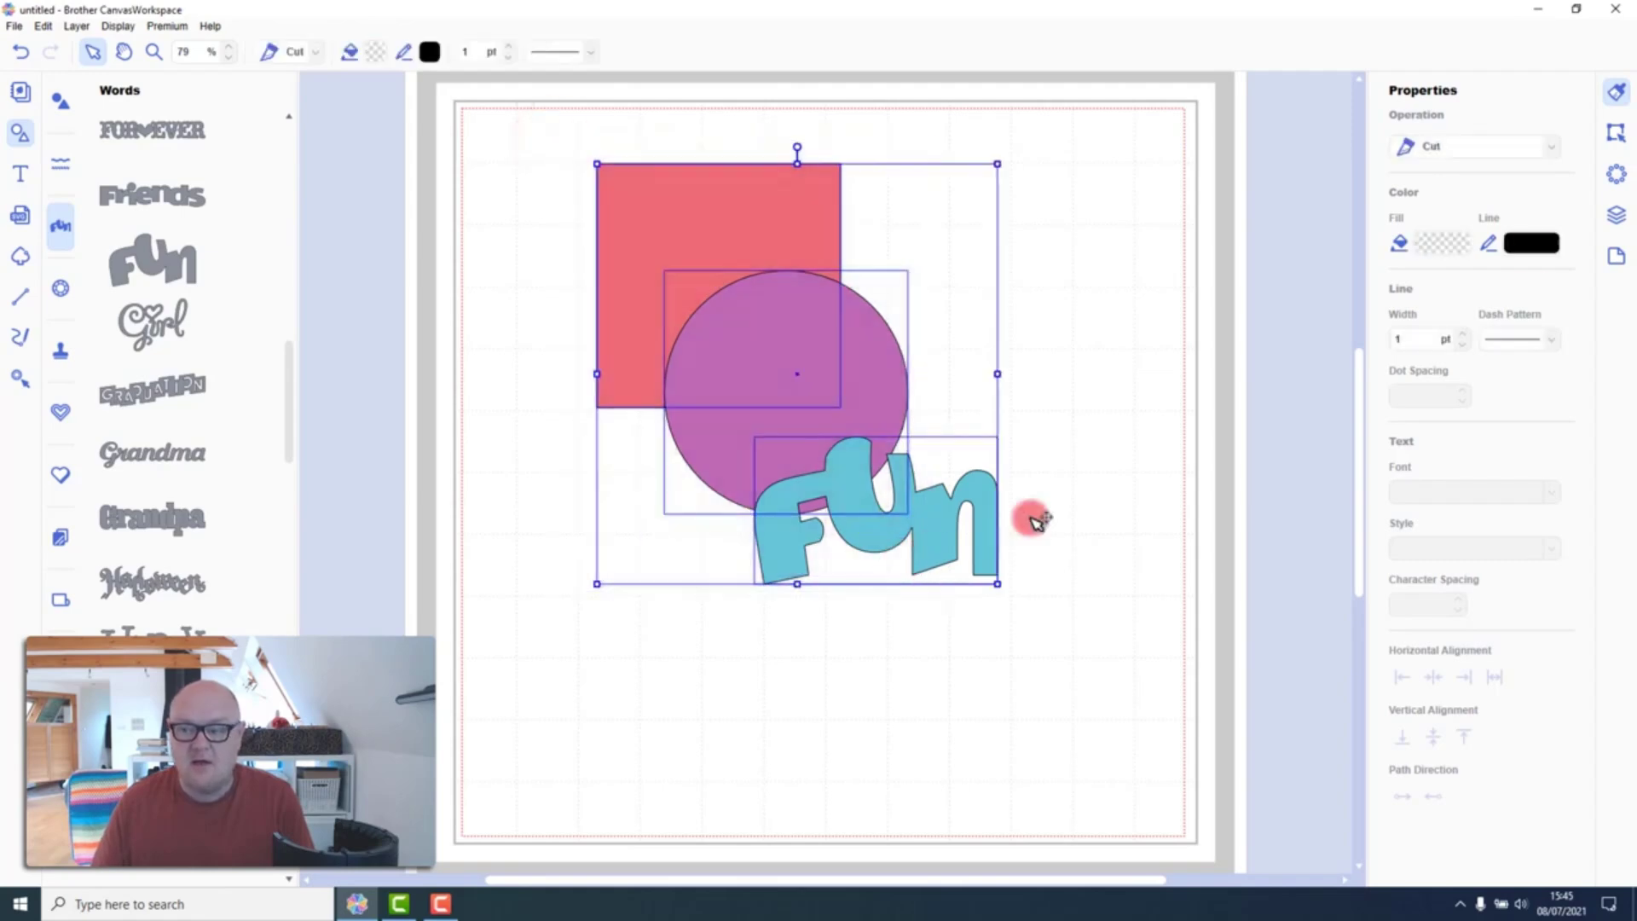
pyautogui.click(1616, 135)
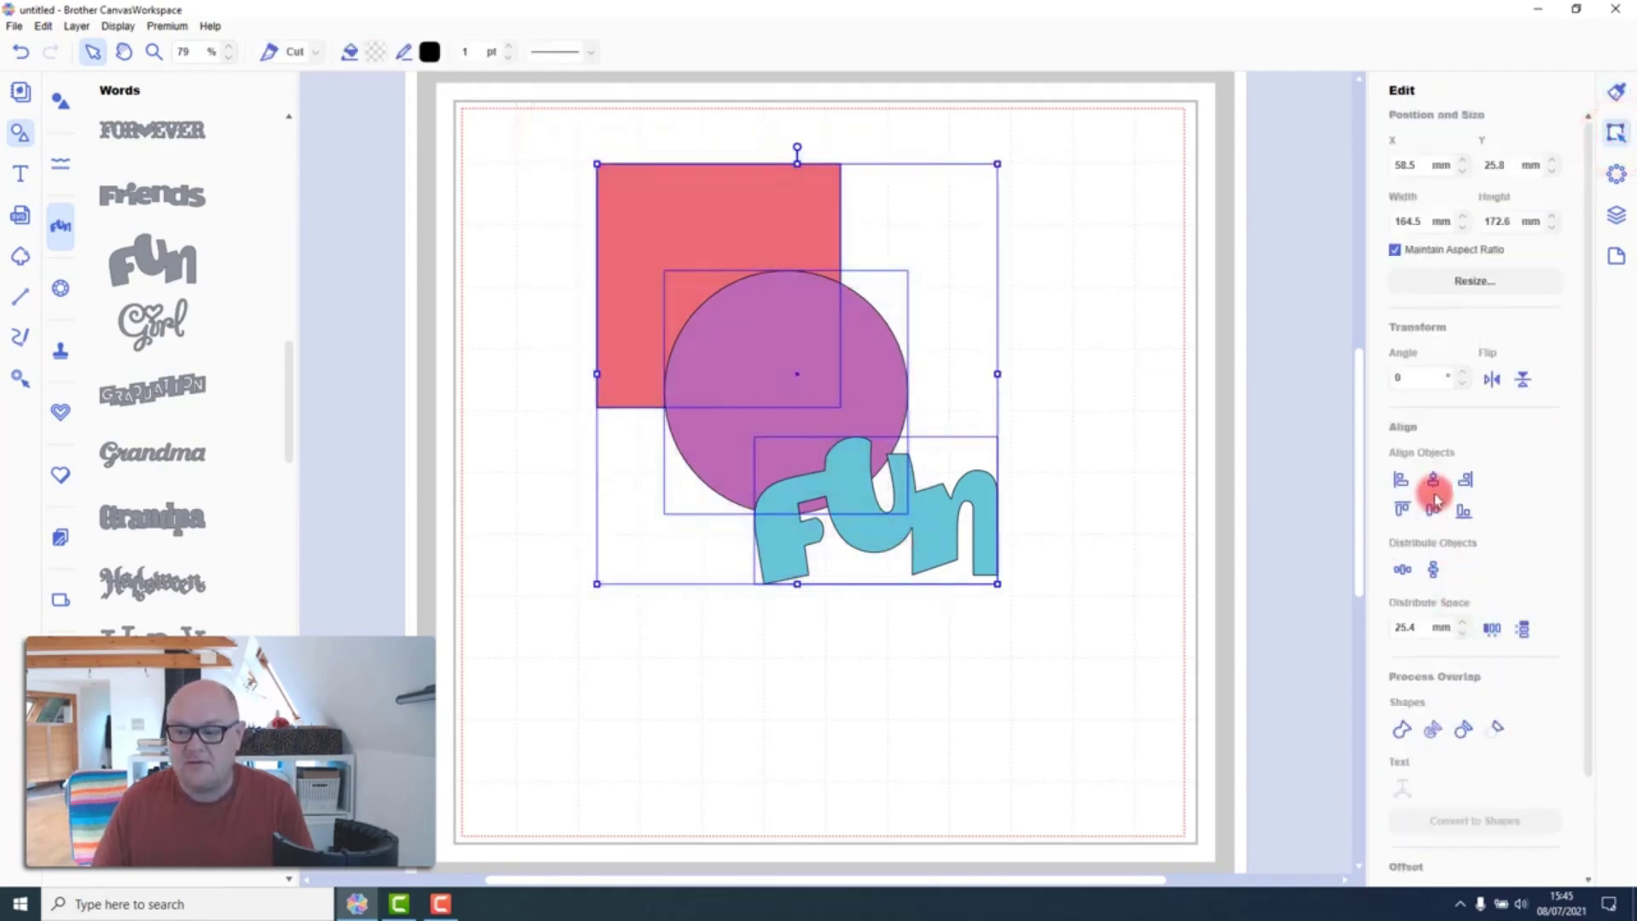
pyautogui.click(1433, 480)
pyautogui.click(1433, 510)
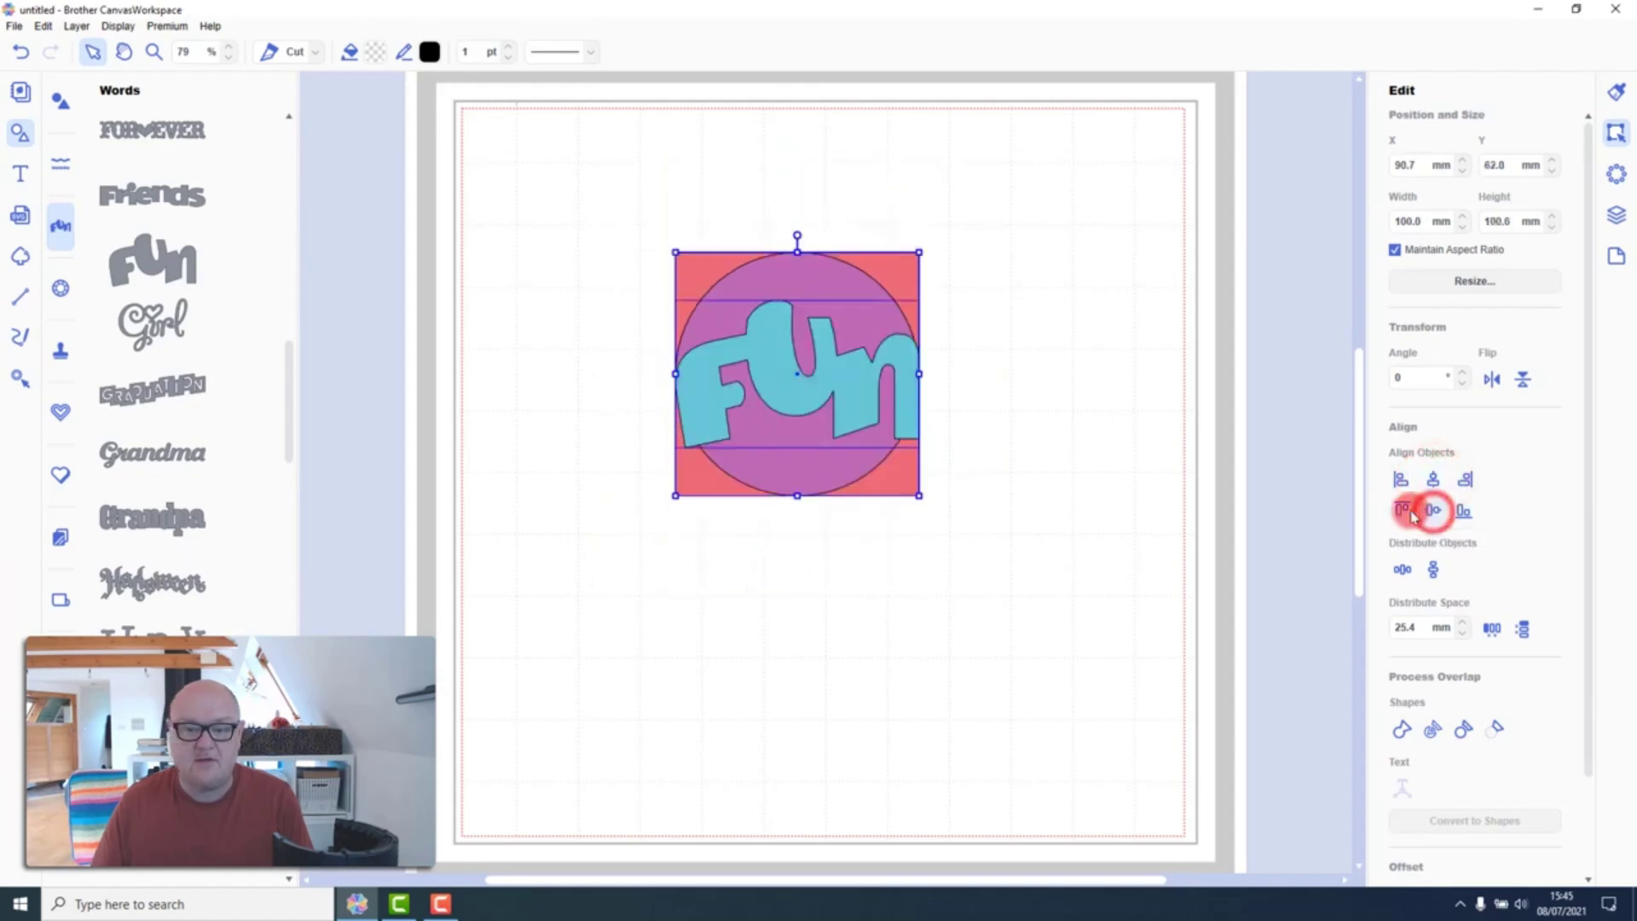
pyautogui.click(1018, 465)
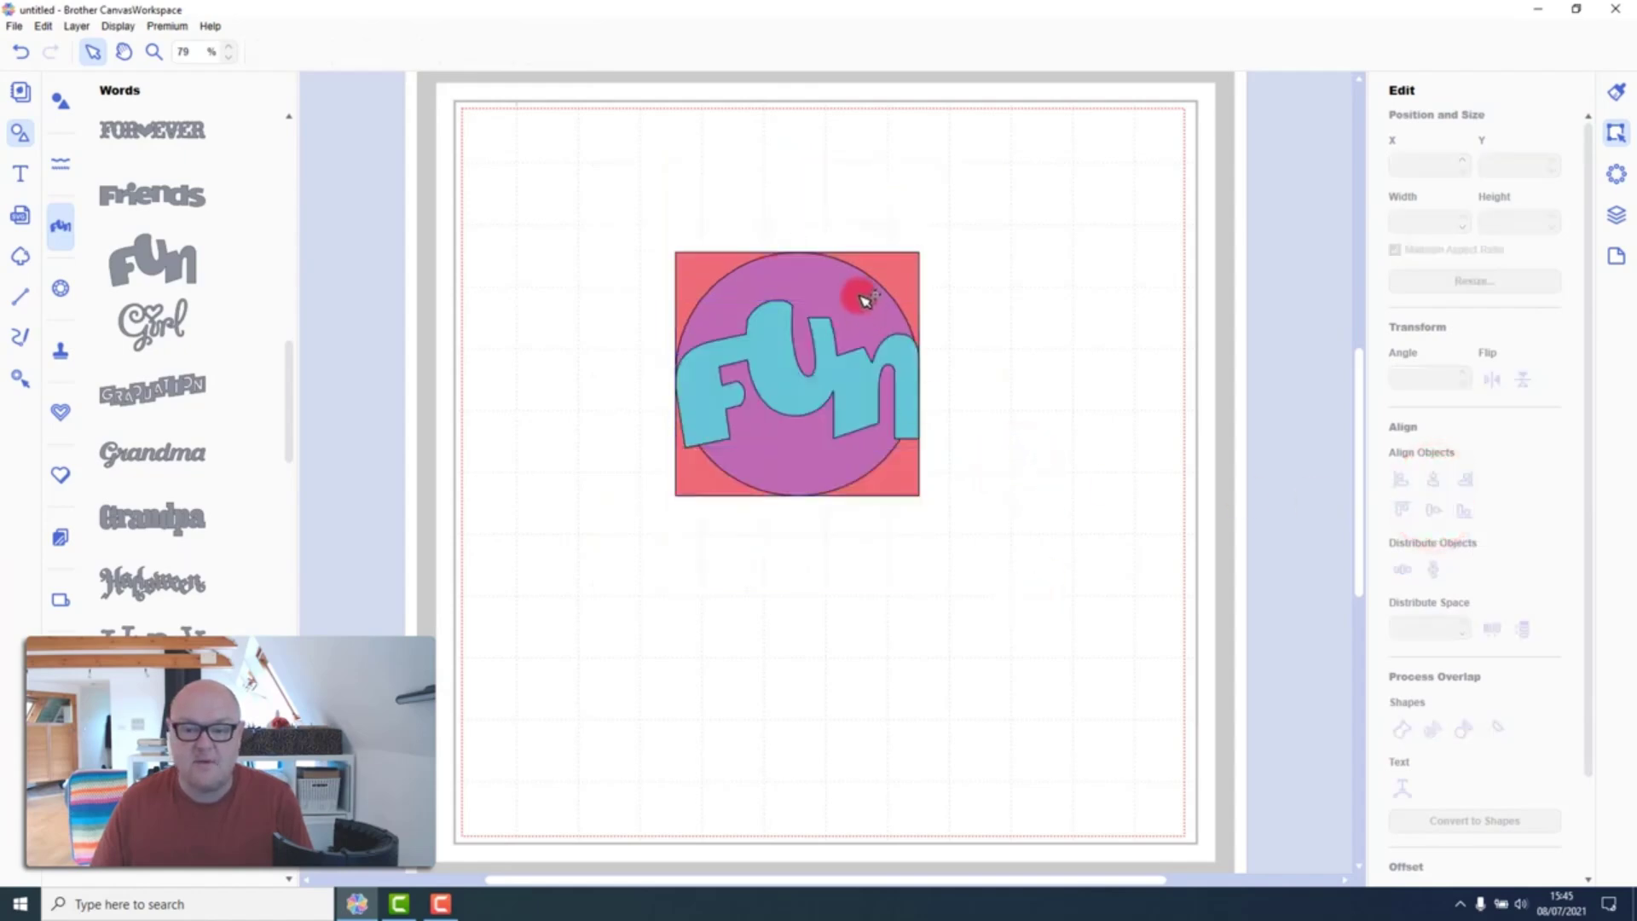
pyautogui.moveTo(824, 260); pyautogui.dragTo(694, 201)
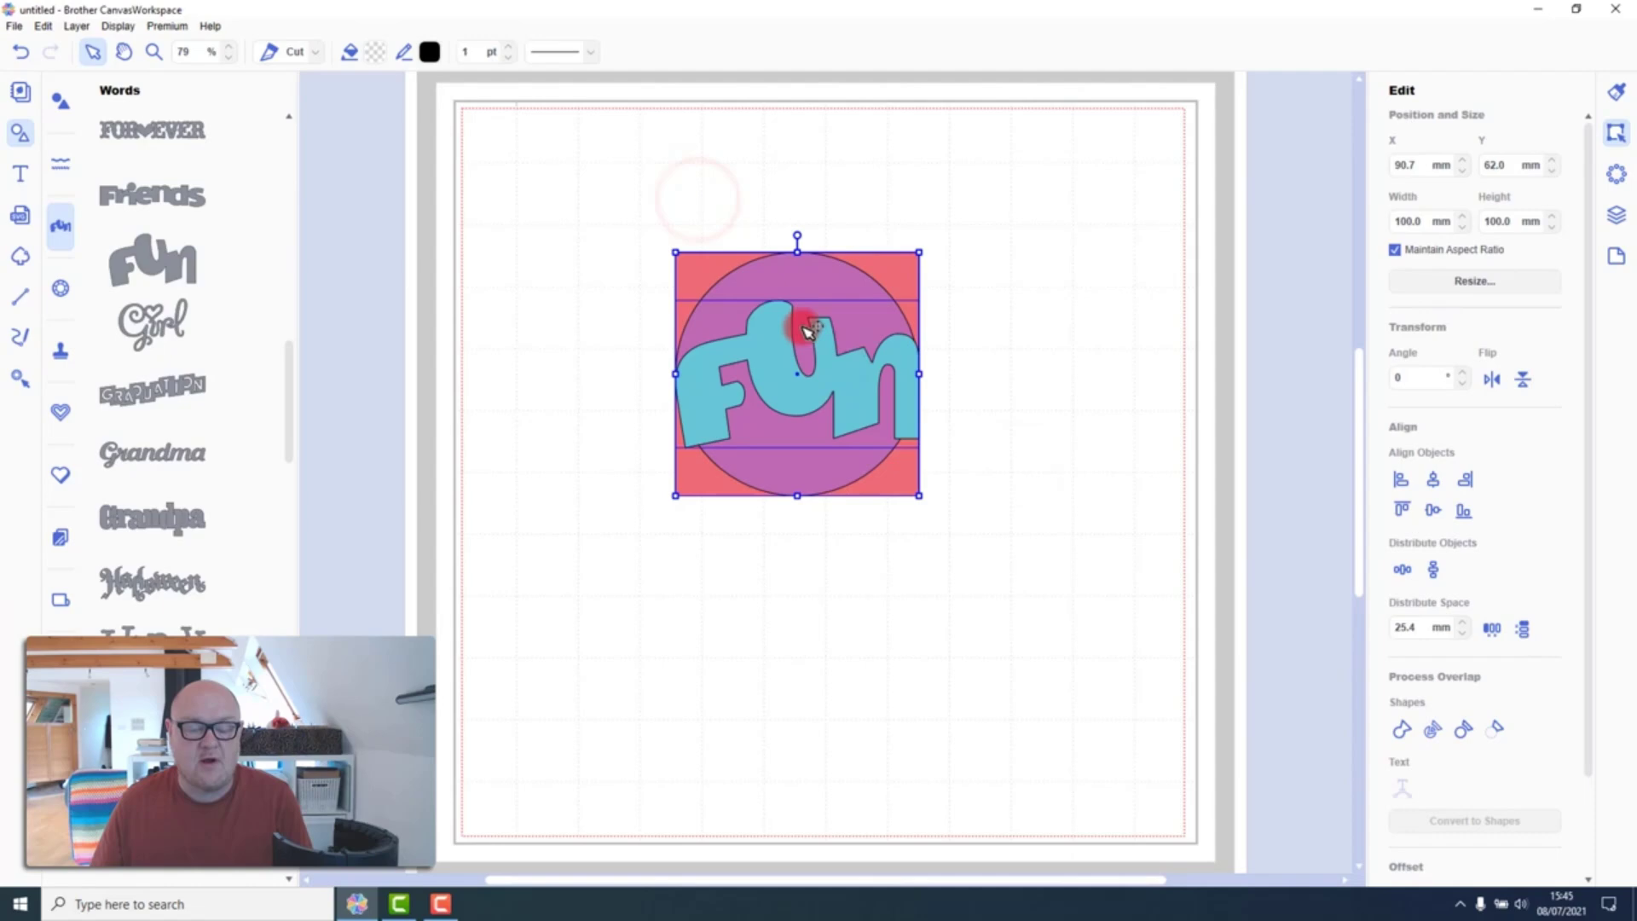
# Zoom to mat size, select the purple circle in Layers and shrink it inside the square
pyautogui.click(117, 25)
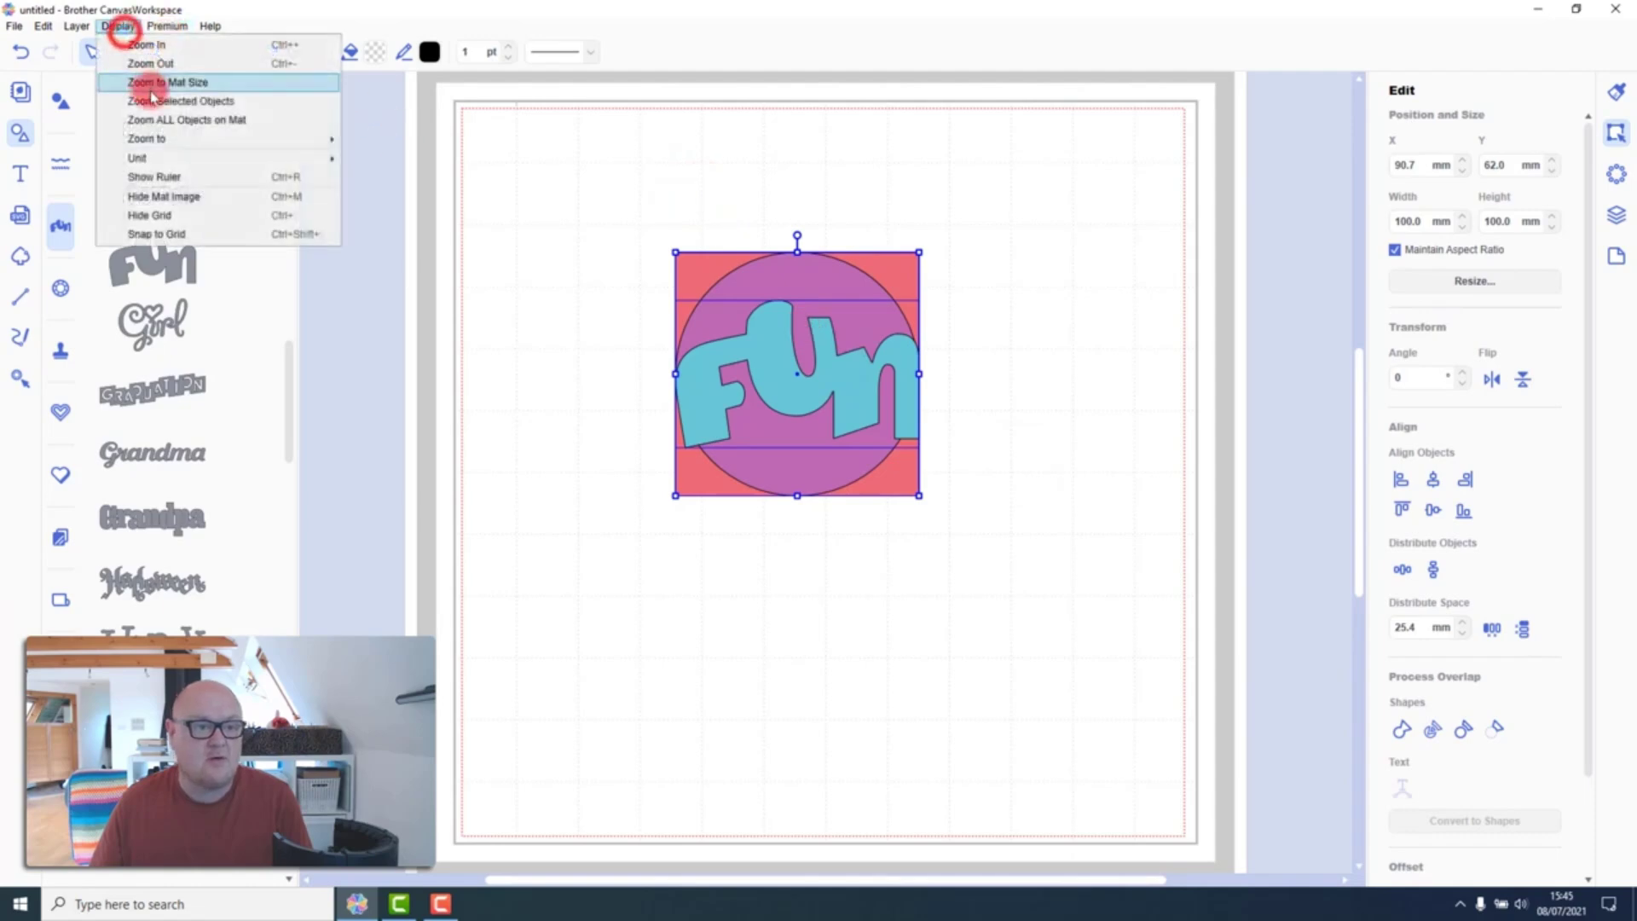
pyautogui.click(156, 104)
pyautogui.click(1177, 263)
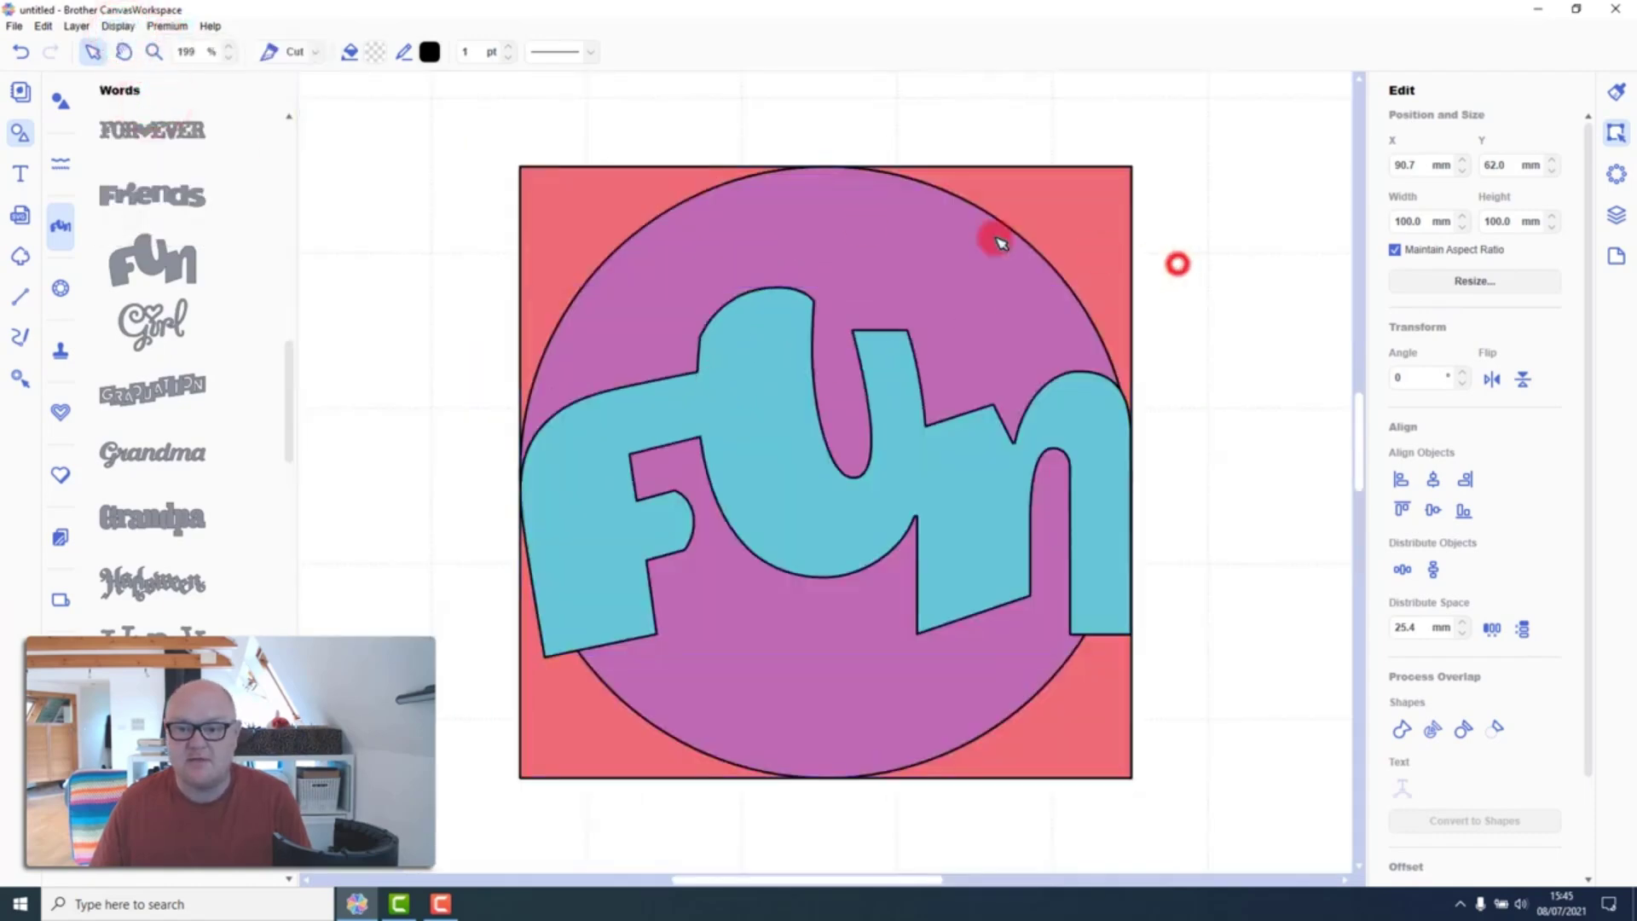
pyautogui.click(861, 225)
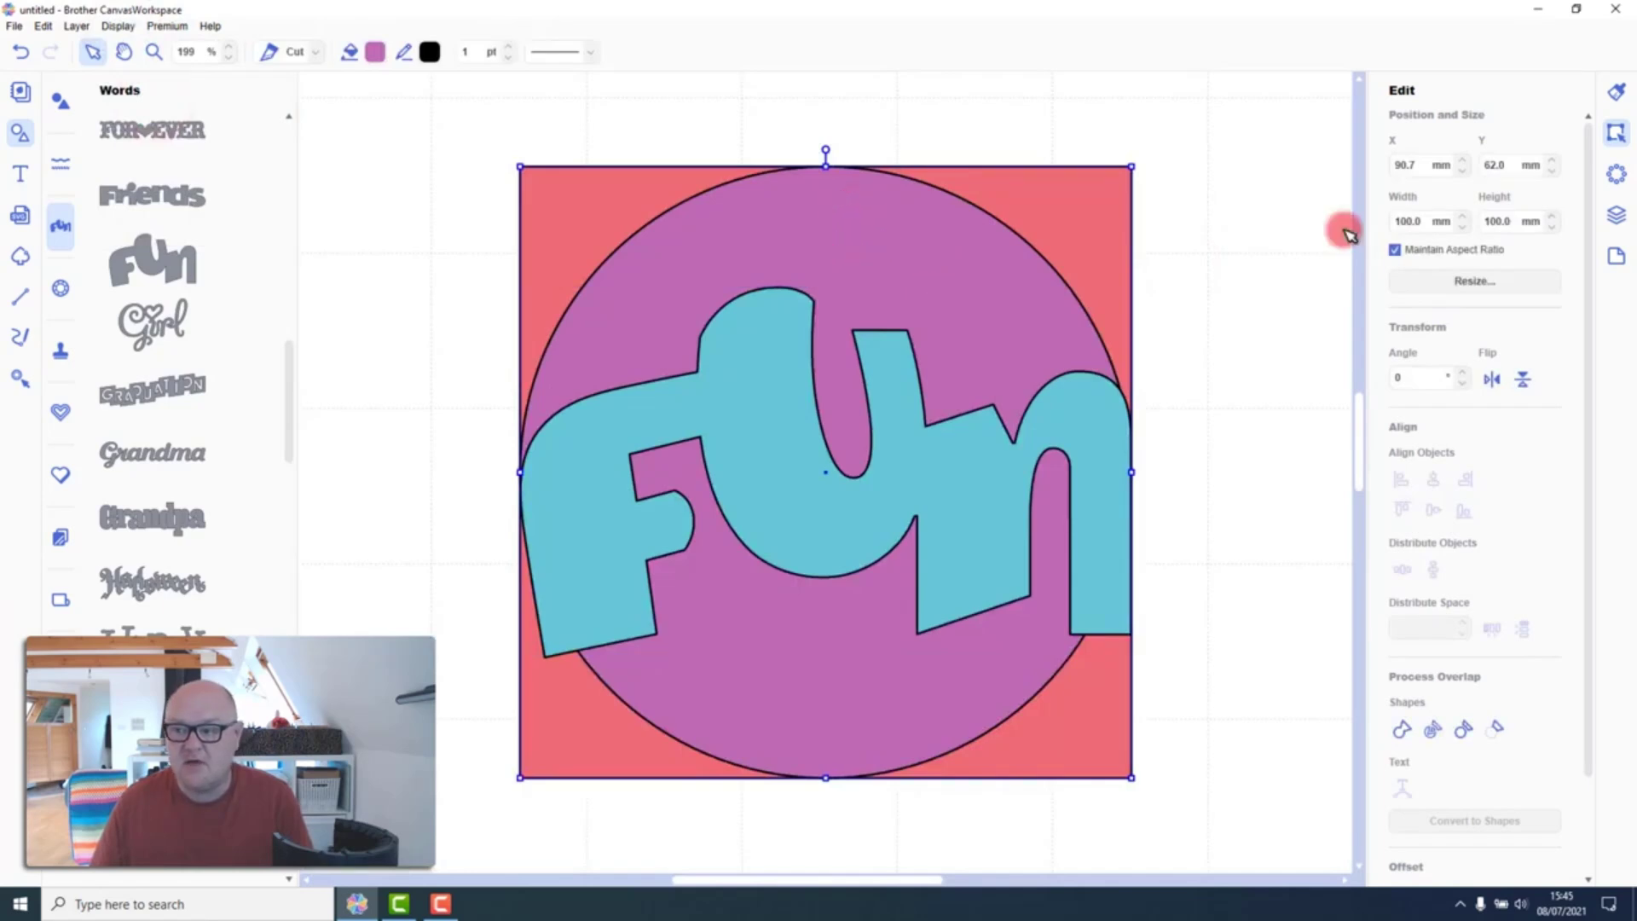
pyautogui.click(1616, 216)
pyautogui.click(1419, 163)
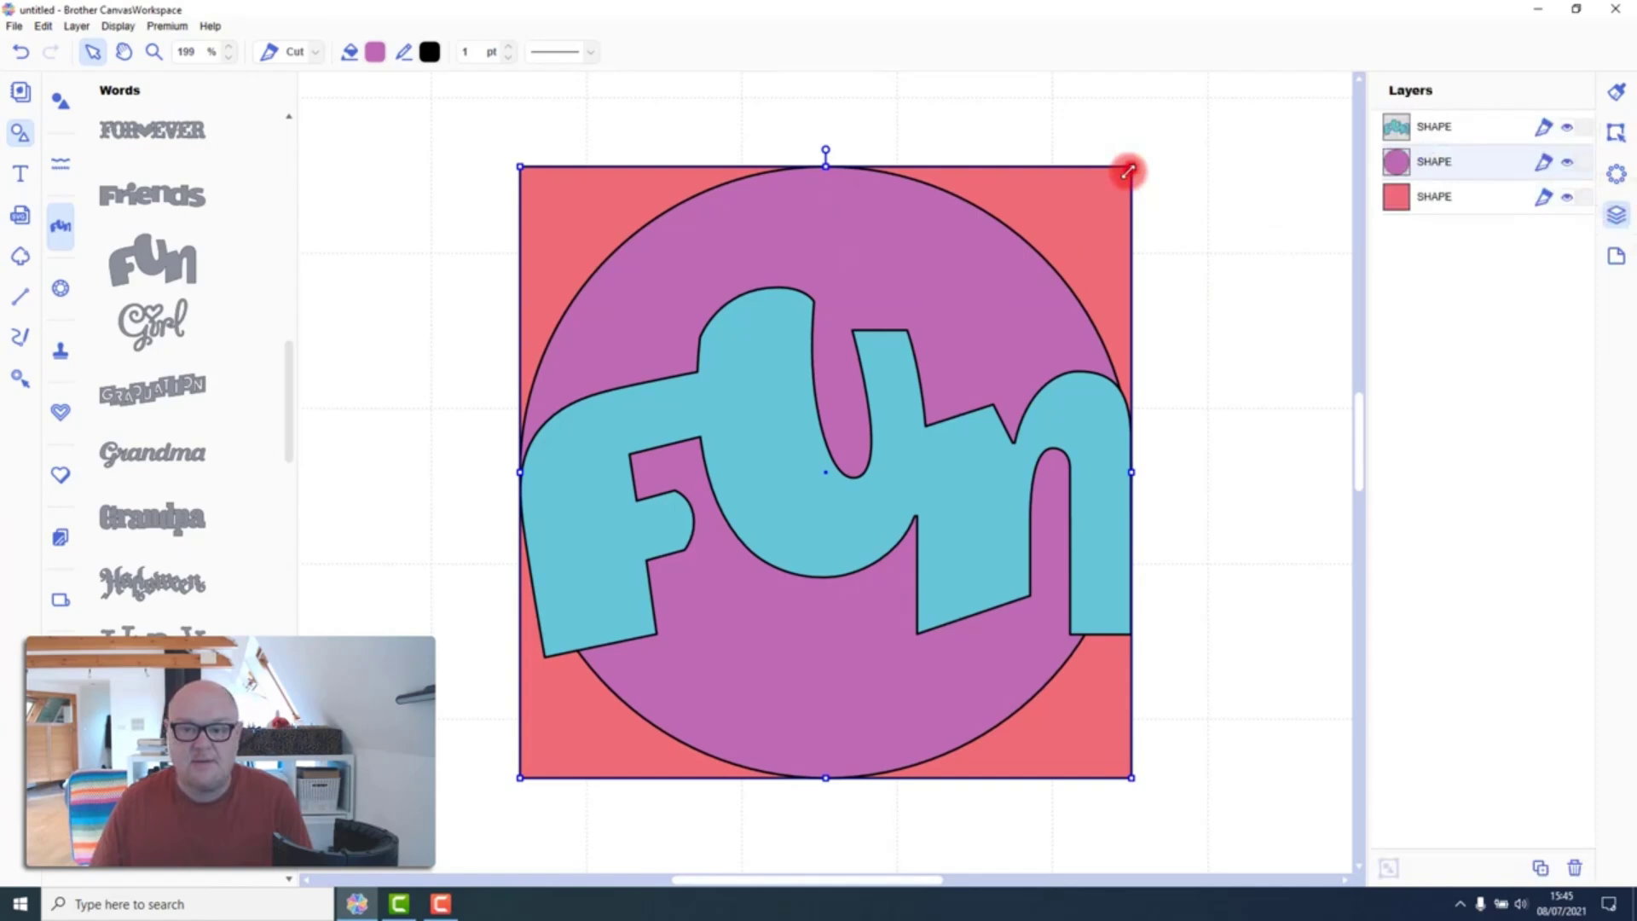
pyautogui.moveTo(1128, 172); pyautogui.dragTo(1012, 336)
pyautogui.moveTo(1071, 237); pyautogui.dragTo(1070, 237)
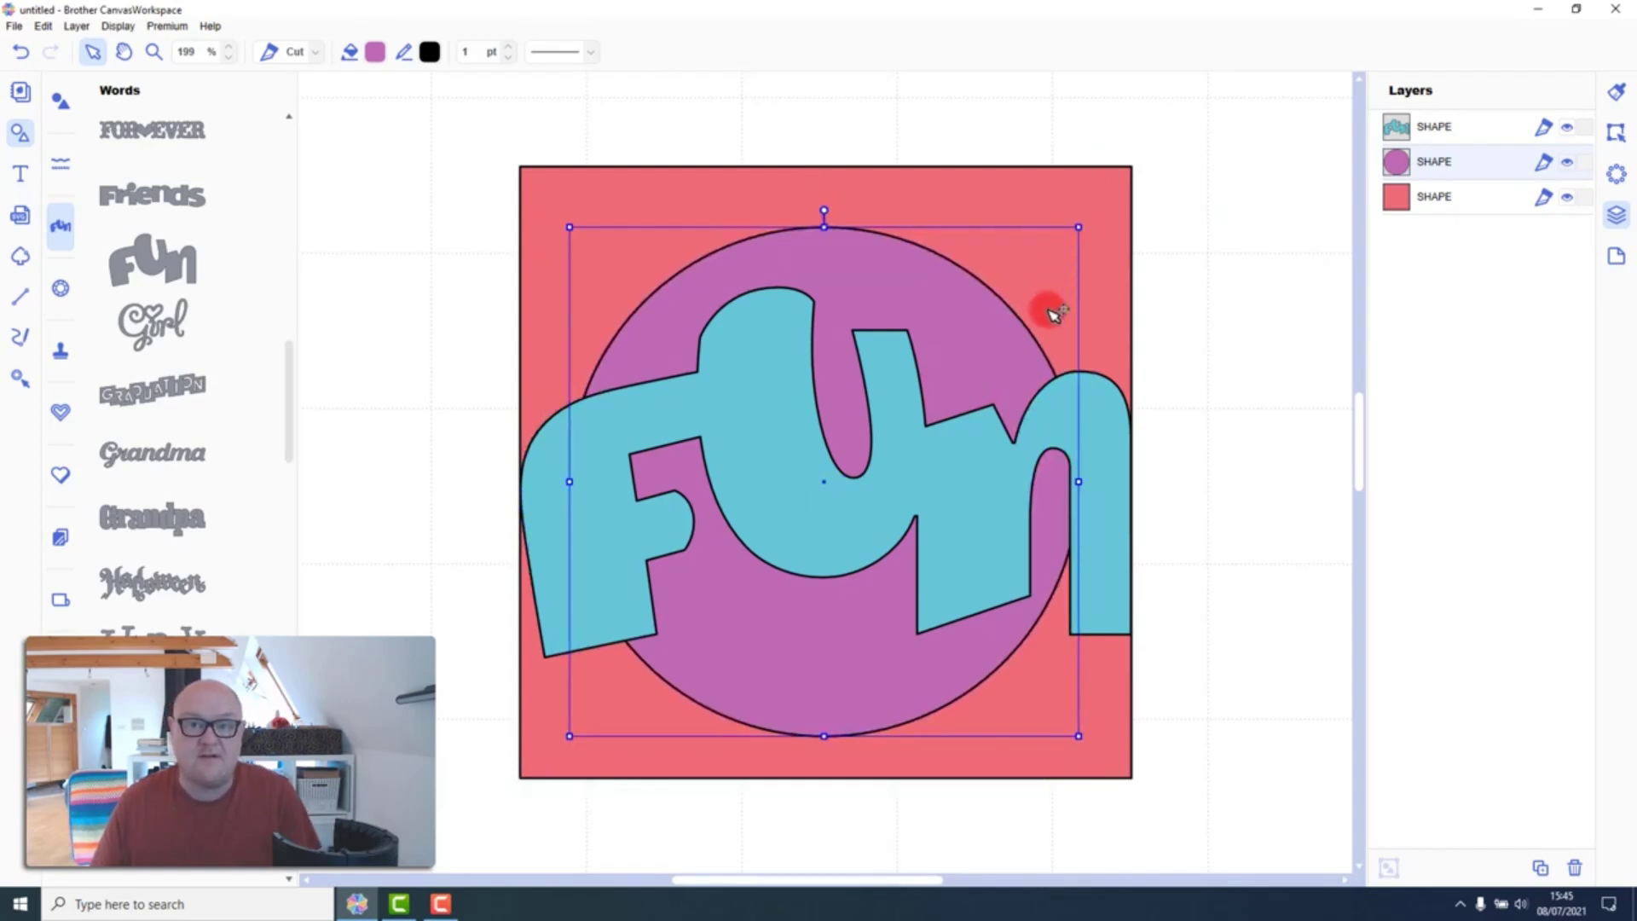
# Shrink the cyan Fun lettering to about the circle's width, then select all three shapes
pyautogui.click(1101, 413)
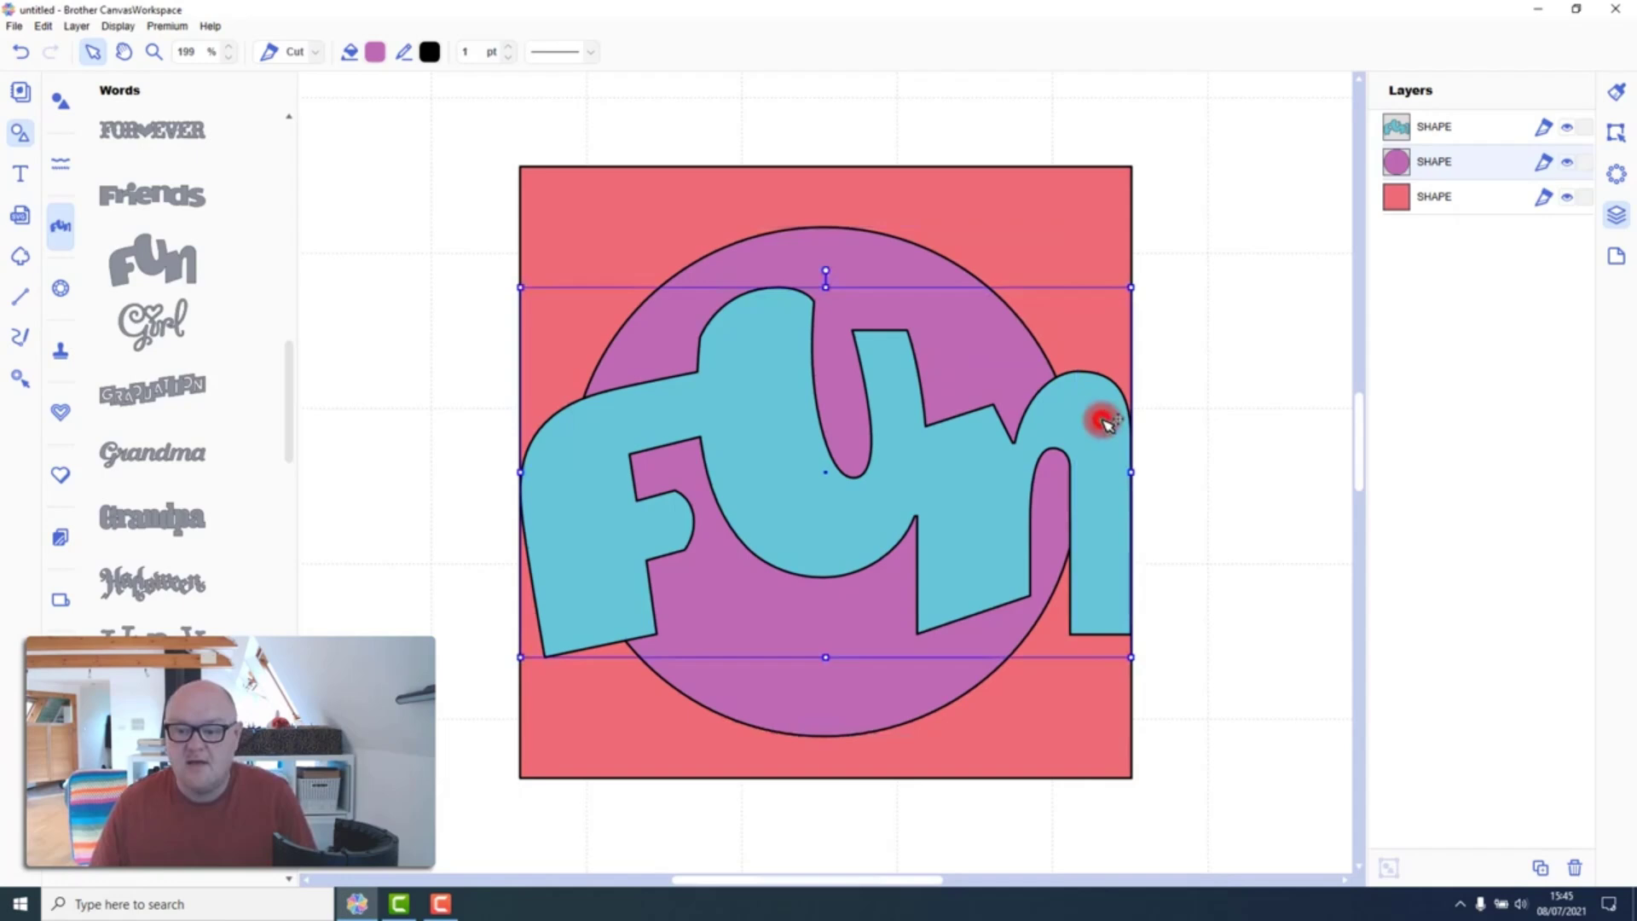
pyautogui.moveTo(1129, 288); pyautogui.dragTo(1082, 377)
pyautogui.moveTo(520, 658); pyautogui.dragTo(565, 611)
pyautogui.click(1039, 447)
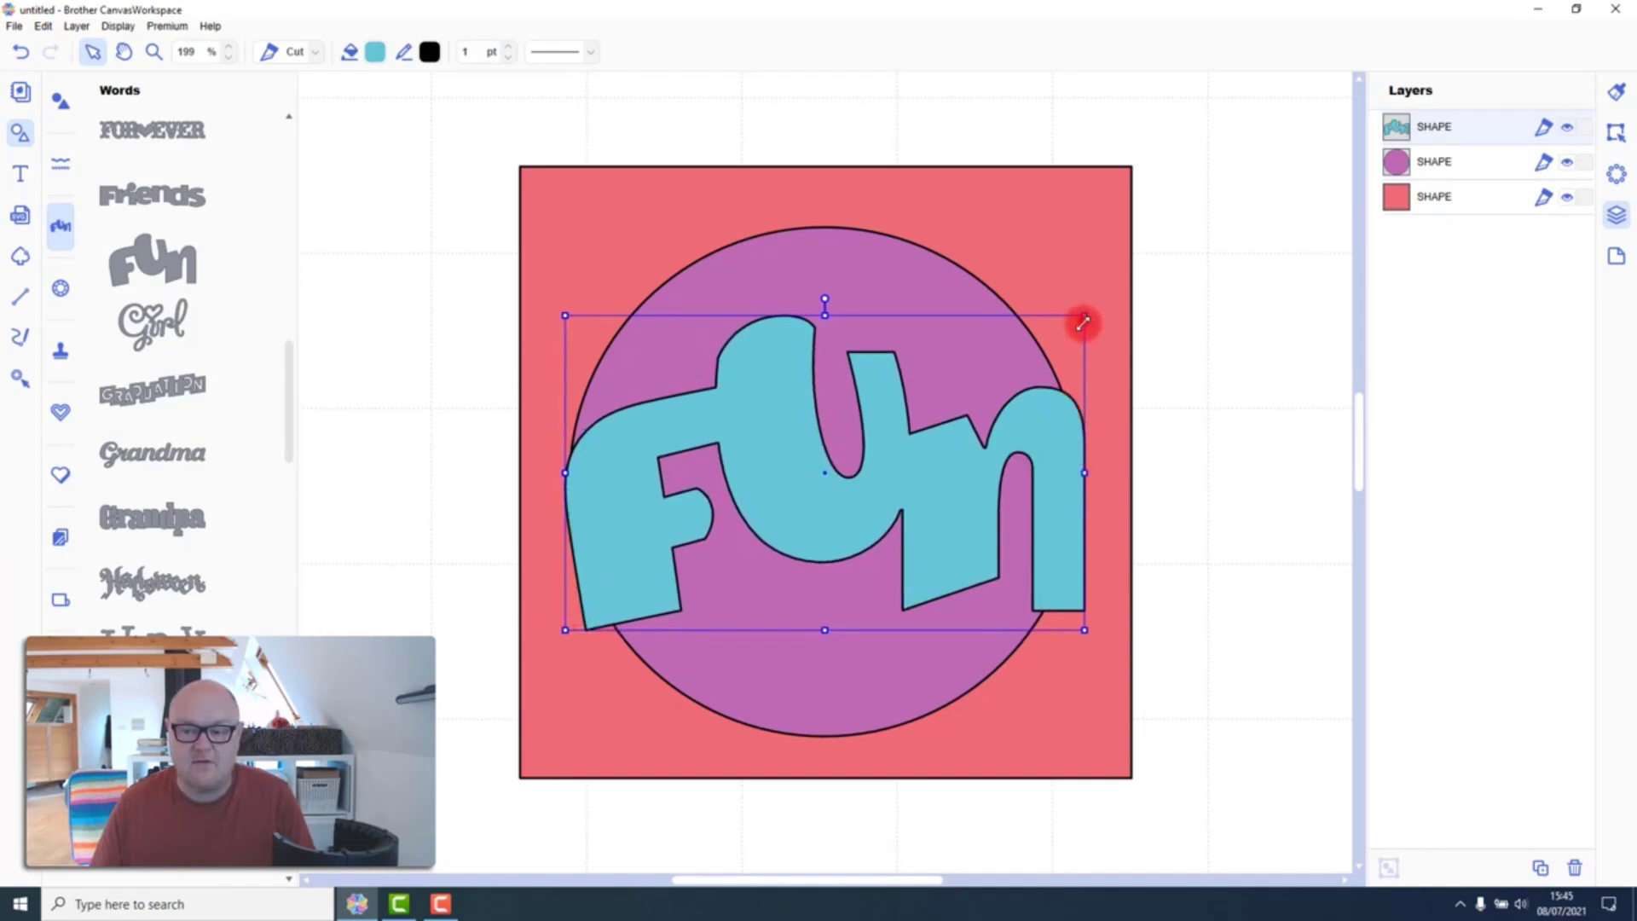
pyautogui.moveTo(1082, 322); pyautogui.dragTo(1083, 335)
pyautogui.moveTo(446, 186); pyautogui.dragTo(869, 574)
# Align the circle to the centre of the pink square and deselect everything
pyautogui.click(1575, 134)
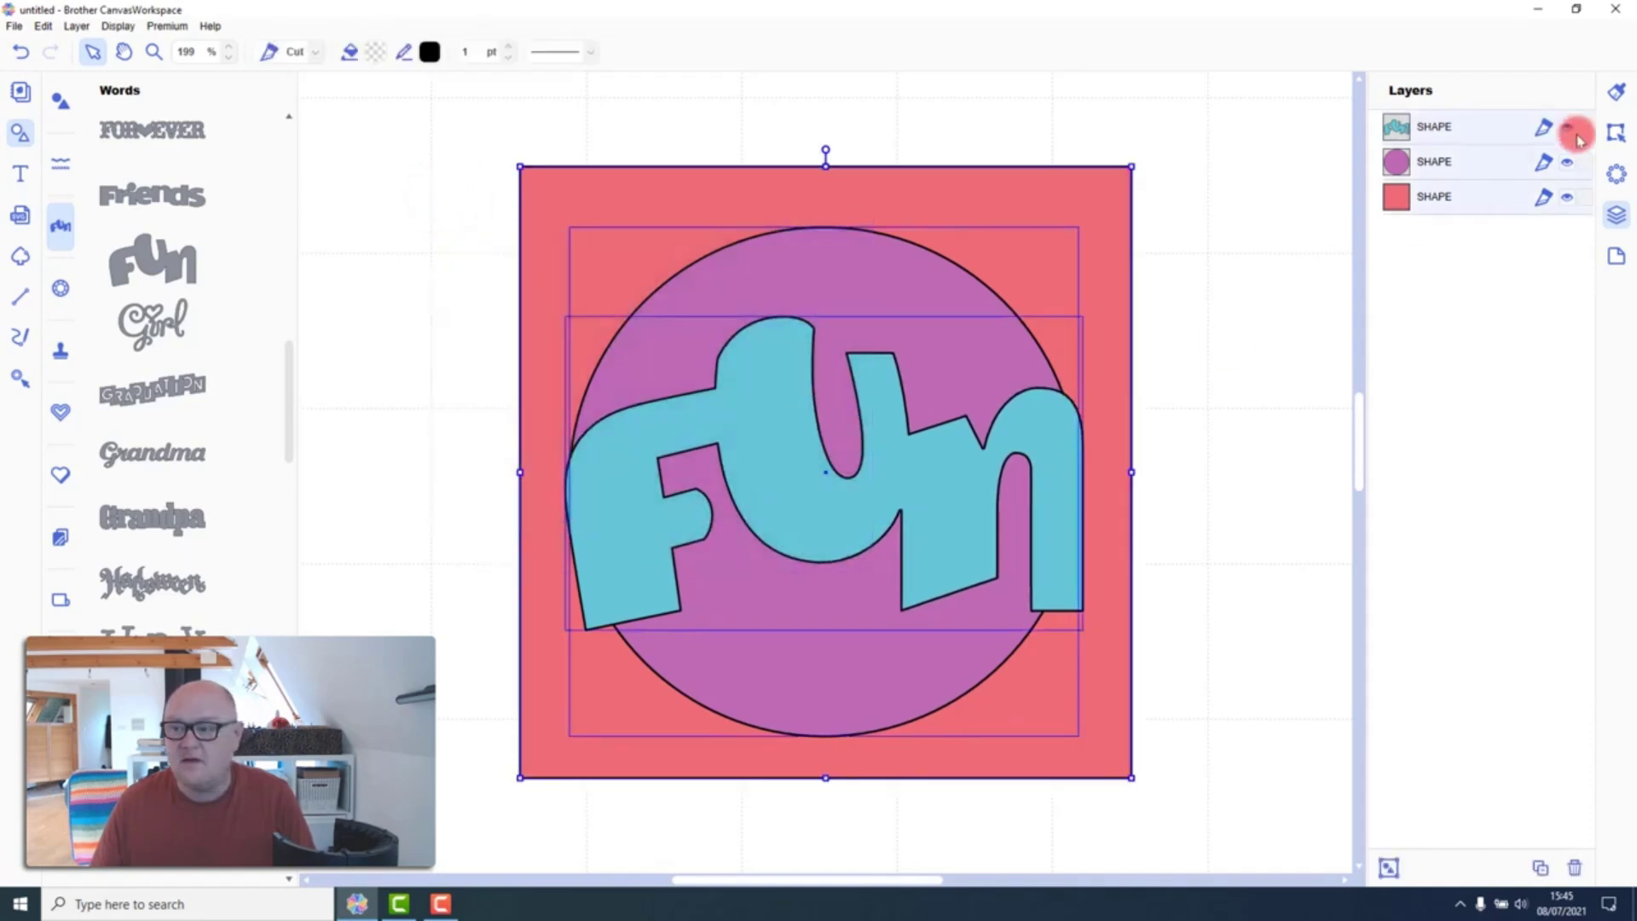
pyautogui.click(1612, 134)
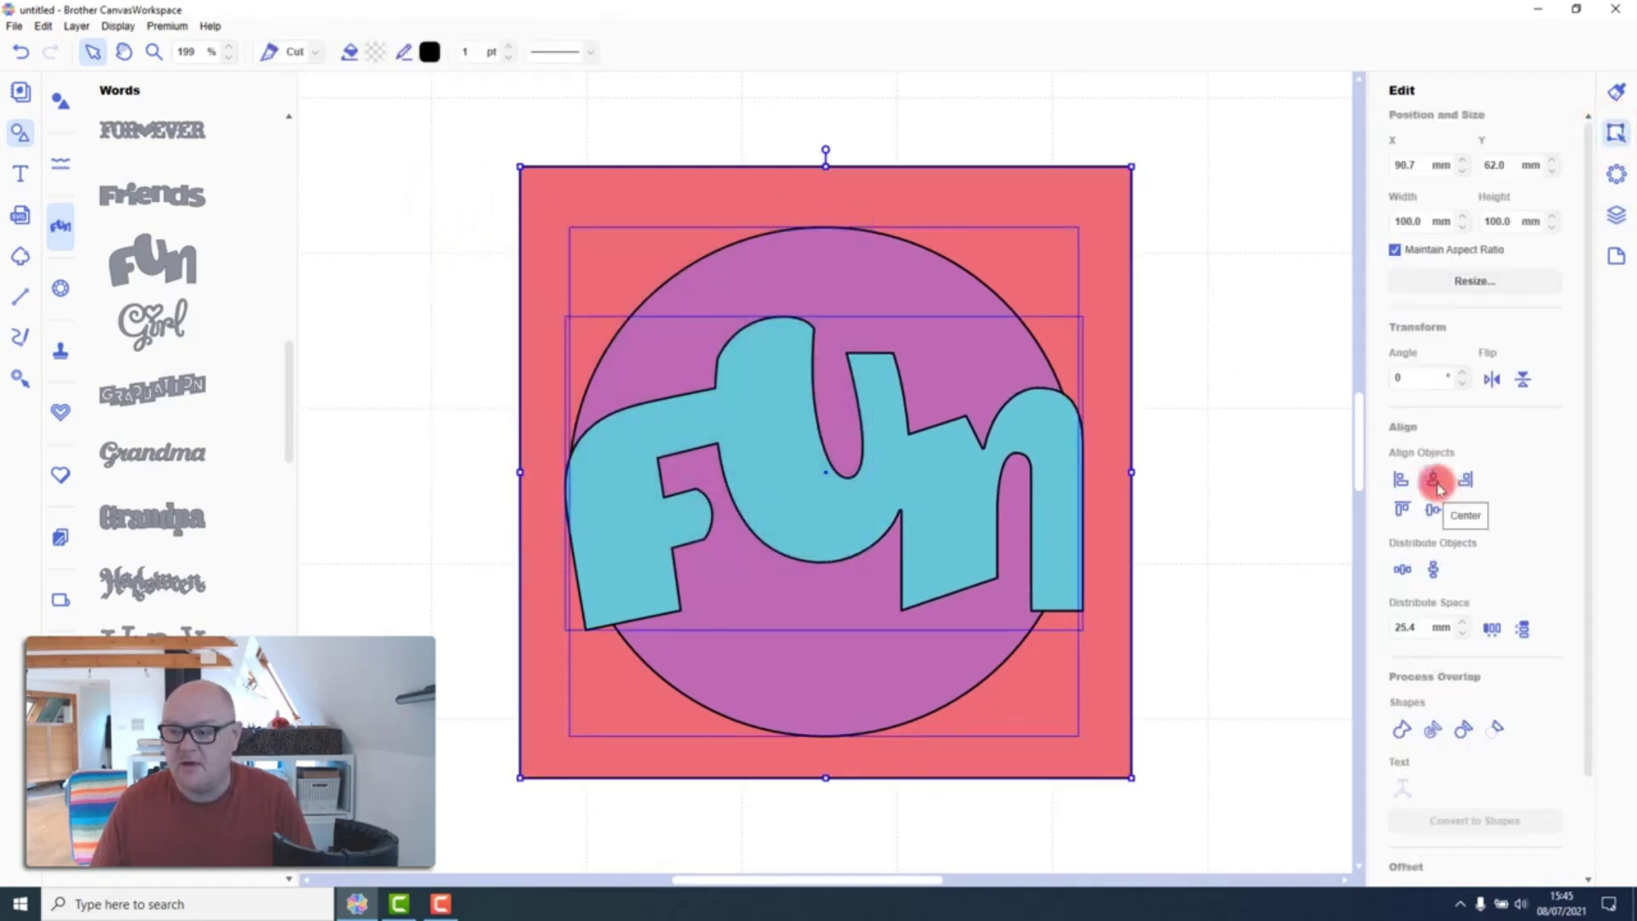
pyautogui.click(1435, 510)
pyautogui.click(1225, 416)
pyautogui.click(1209, 493)
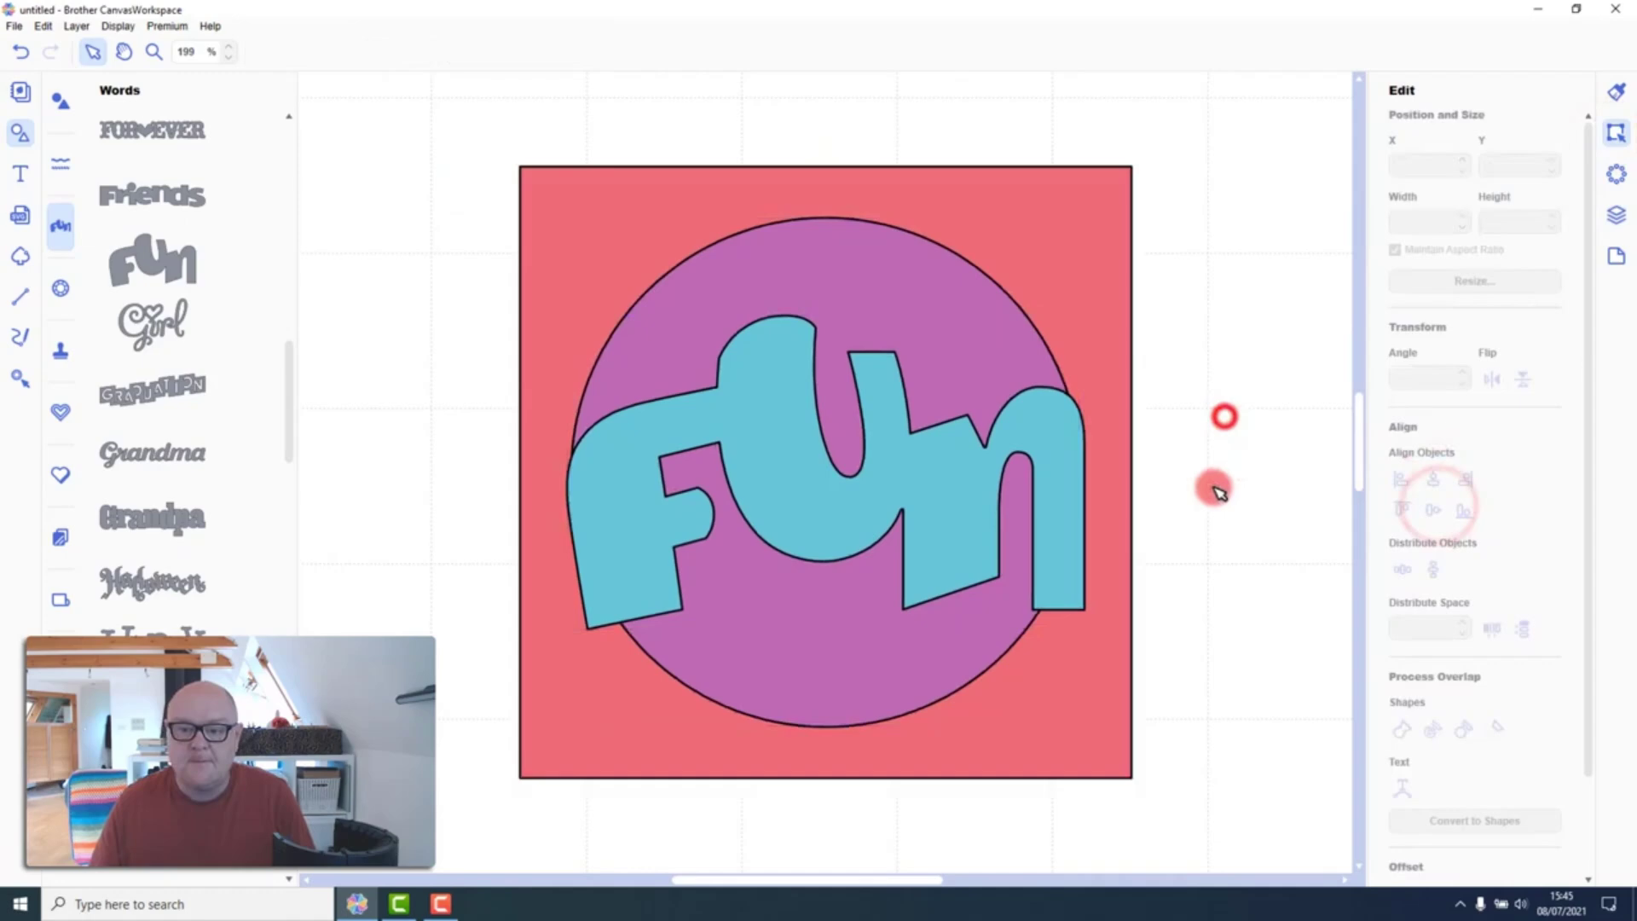
# Select the square, circle and Fun together, weld them, then undo the weld
pyautogui.click(460, 117)
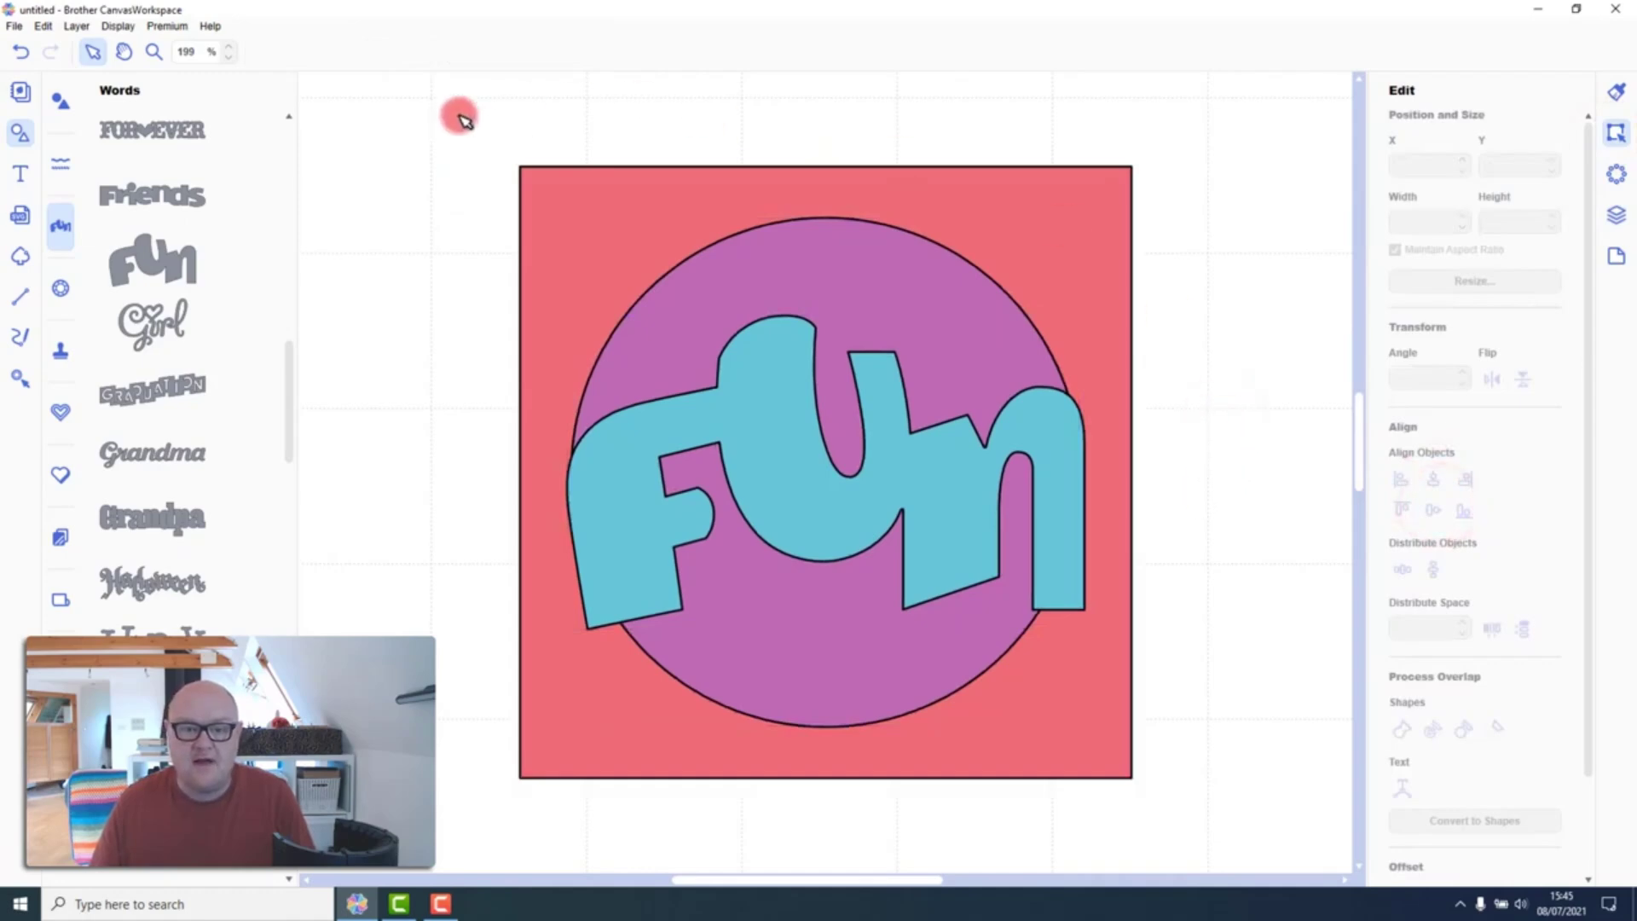
pyautogui.moveTo(448, 127); pyautogui.dragTo(775, 444)
pyautogui.click(1405, 730)
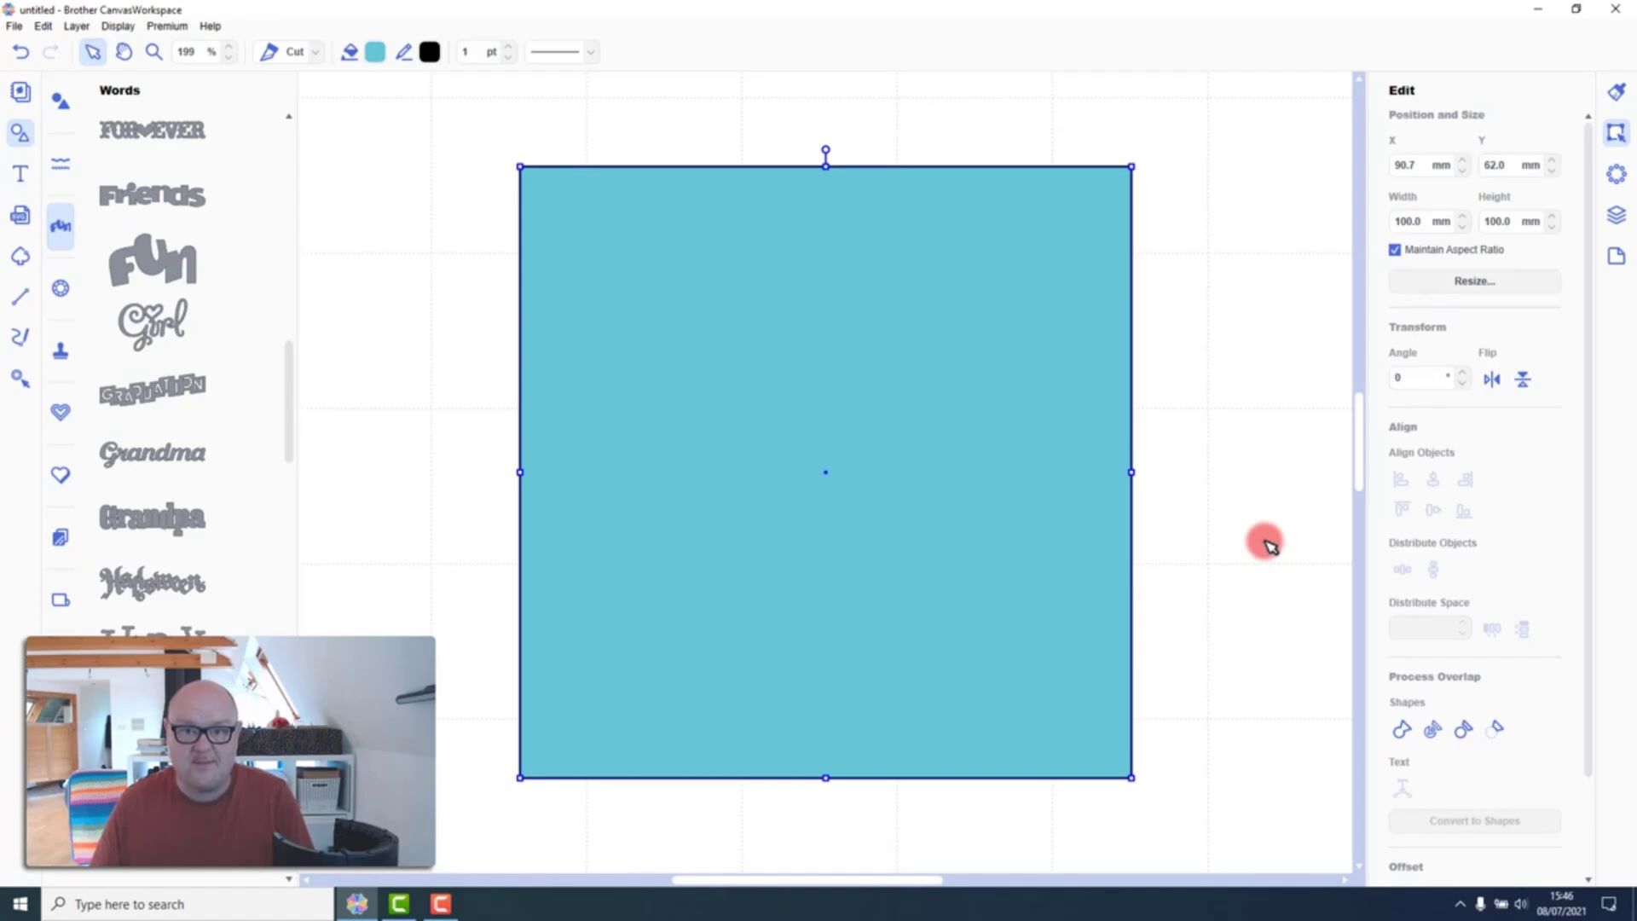
pyautogui.hotkey('ctrl', 'z')
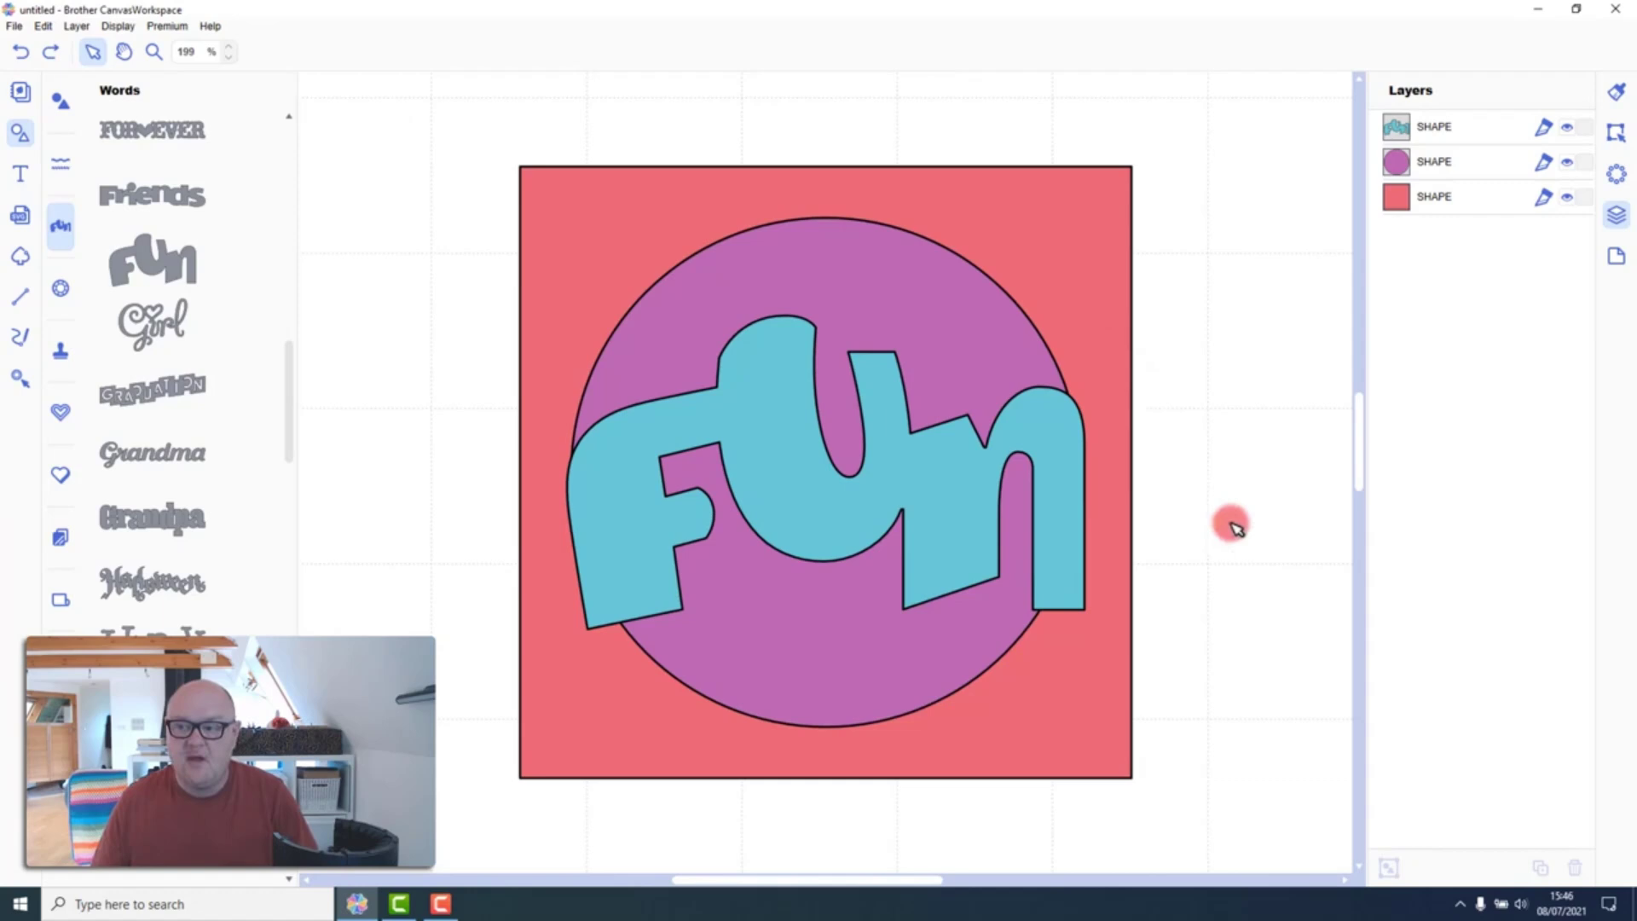
# Select the circle and Fun without the square and move them right past the square's edge
pyautogui.moveTo(1100, 452); pyautogui.dragTo(1238, 546)
pyautogui.moveTo(941, 353); pyautogui.dragTo(924, 332)
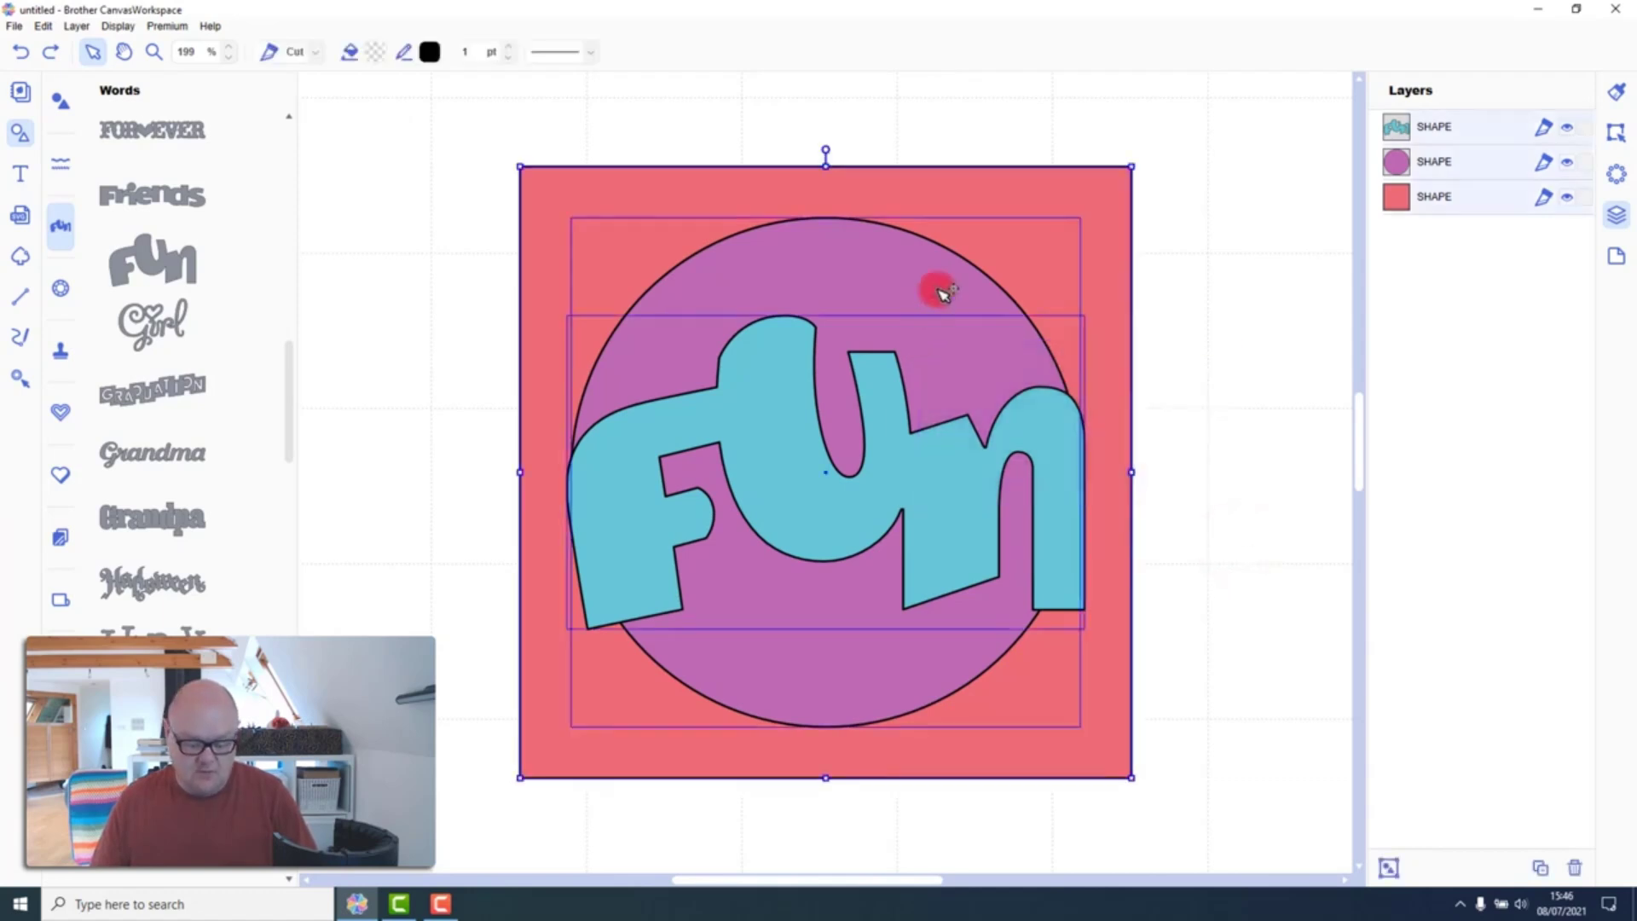
pyautogui.keyDown('shift'); pyautogui.click(955, 185); pyautogui.keyUp('shift')
pyautogui.click(855, 307)
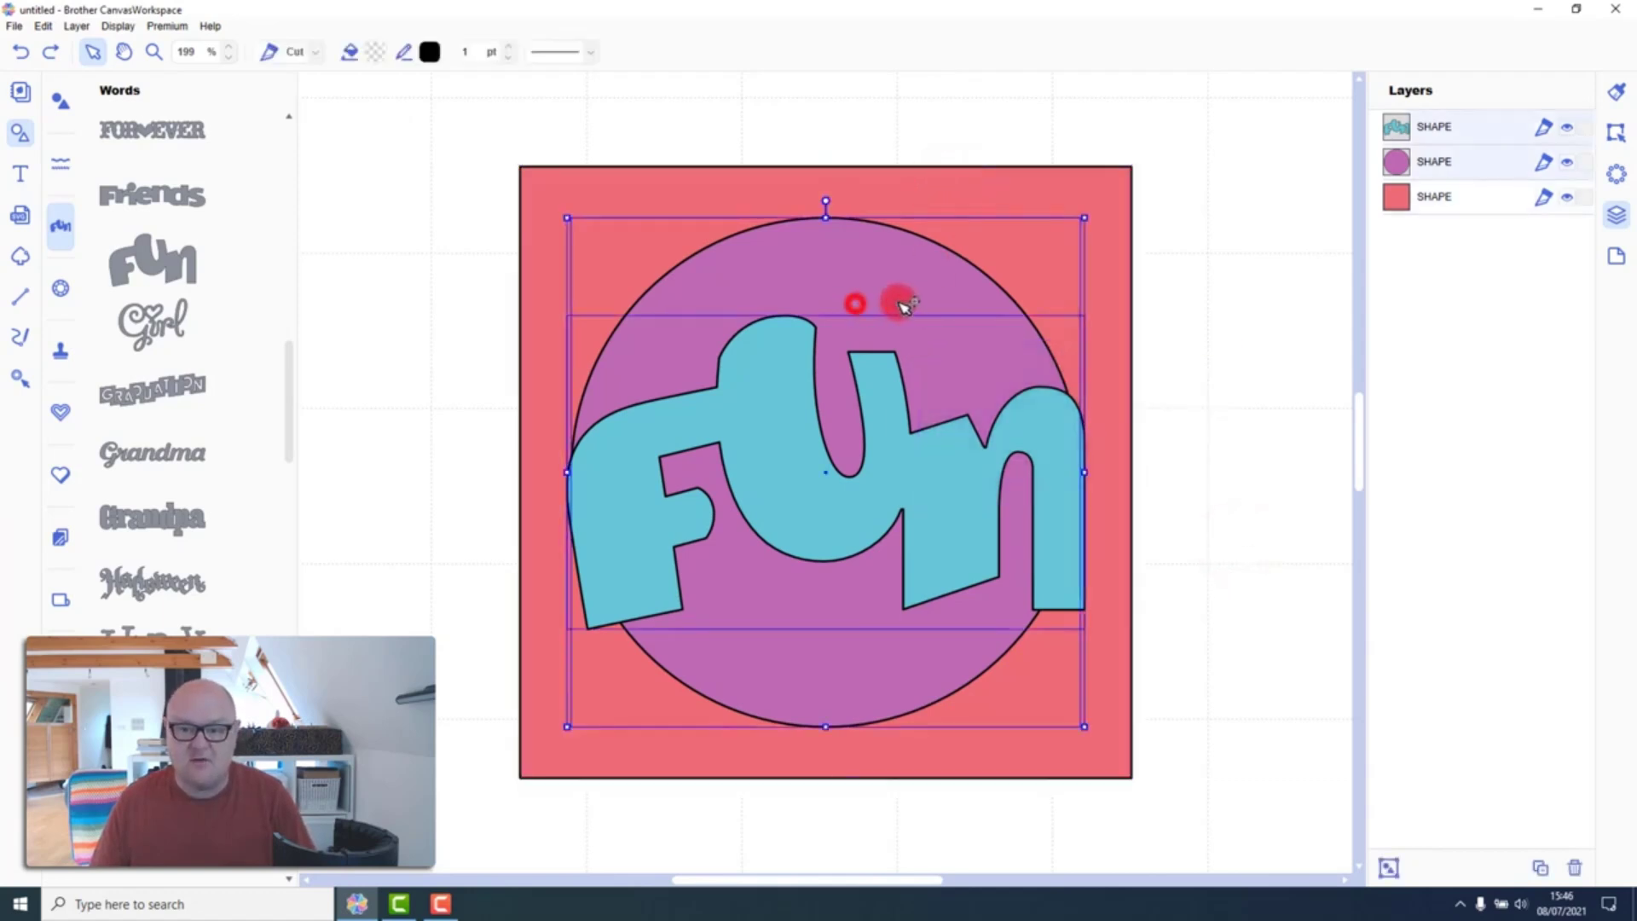
pyautogui.moveTo(898, 307); pyautogui.dragTo(1107, 310)
# Select all shapes, weld them together, then undo the weld
pyautogui.moveTo(847, 885); pyautogui.dragTo(884, 878)
pyautogui.moveTo(730, 106); pyautogui.dragTo(936, 454)
pyautogui.click(1616, 143)
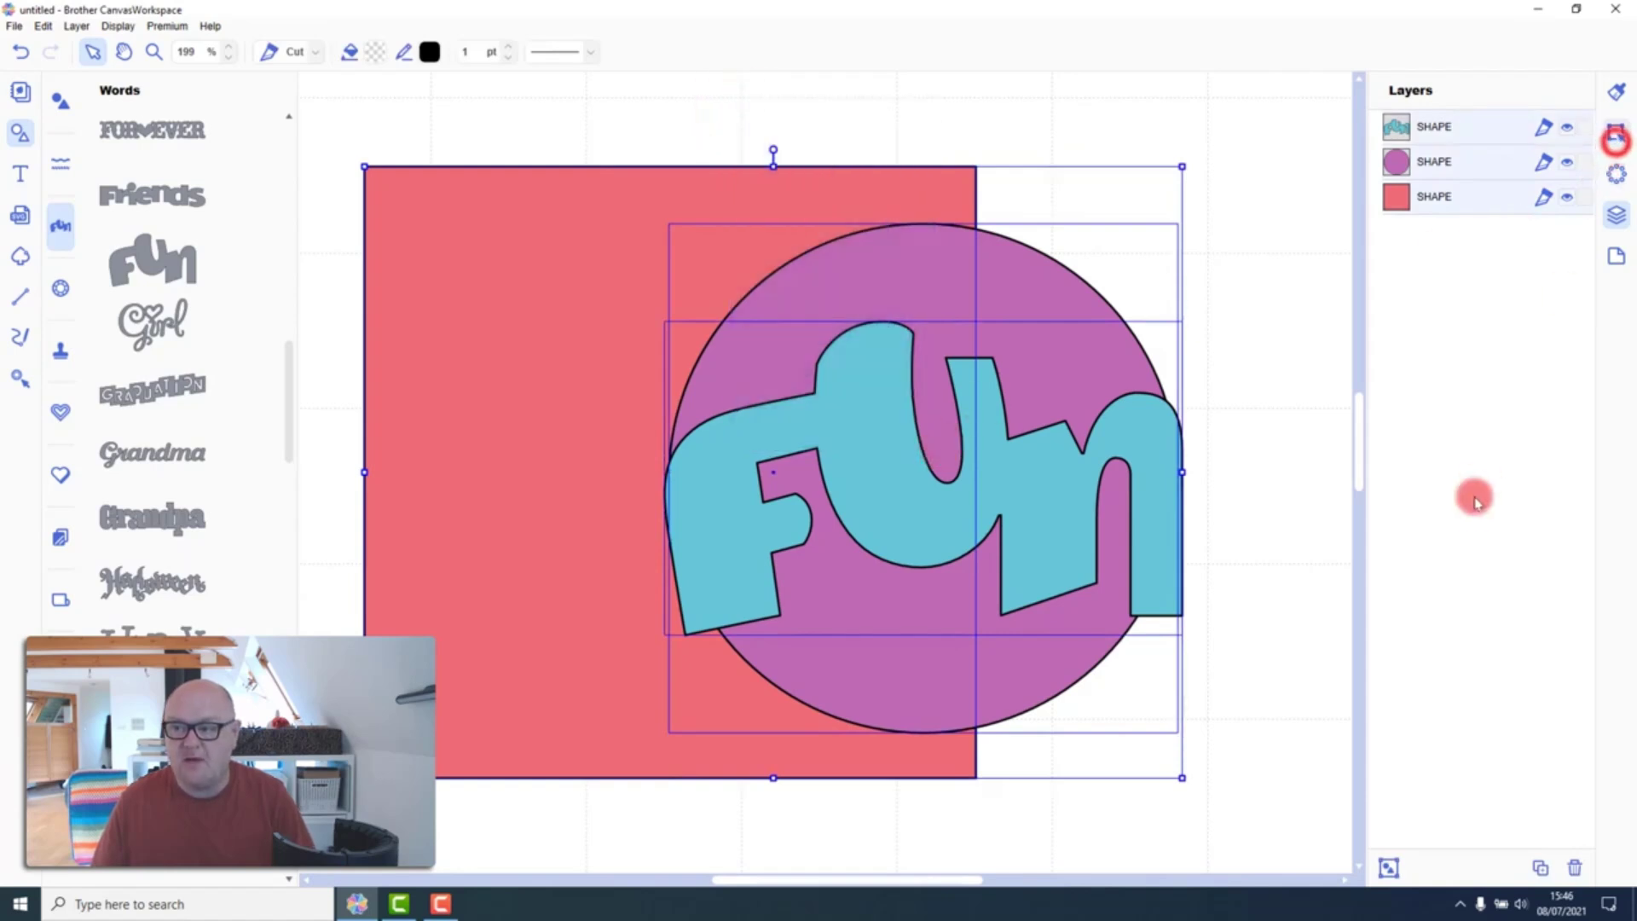
pyautogui.click(1399, 731)
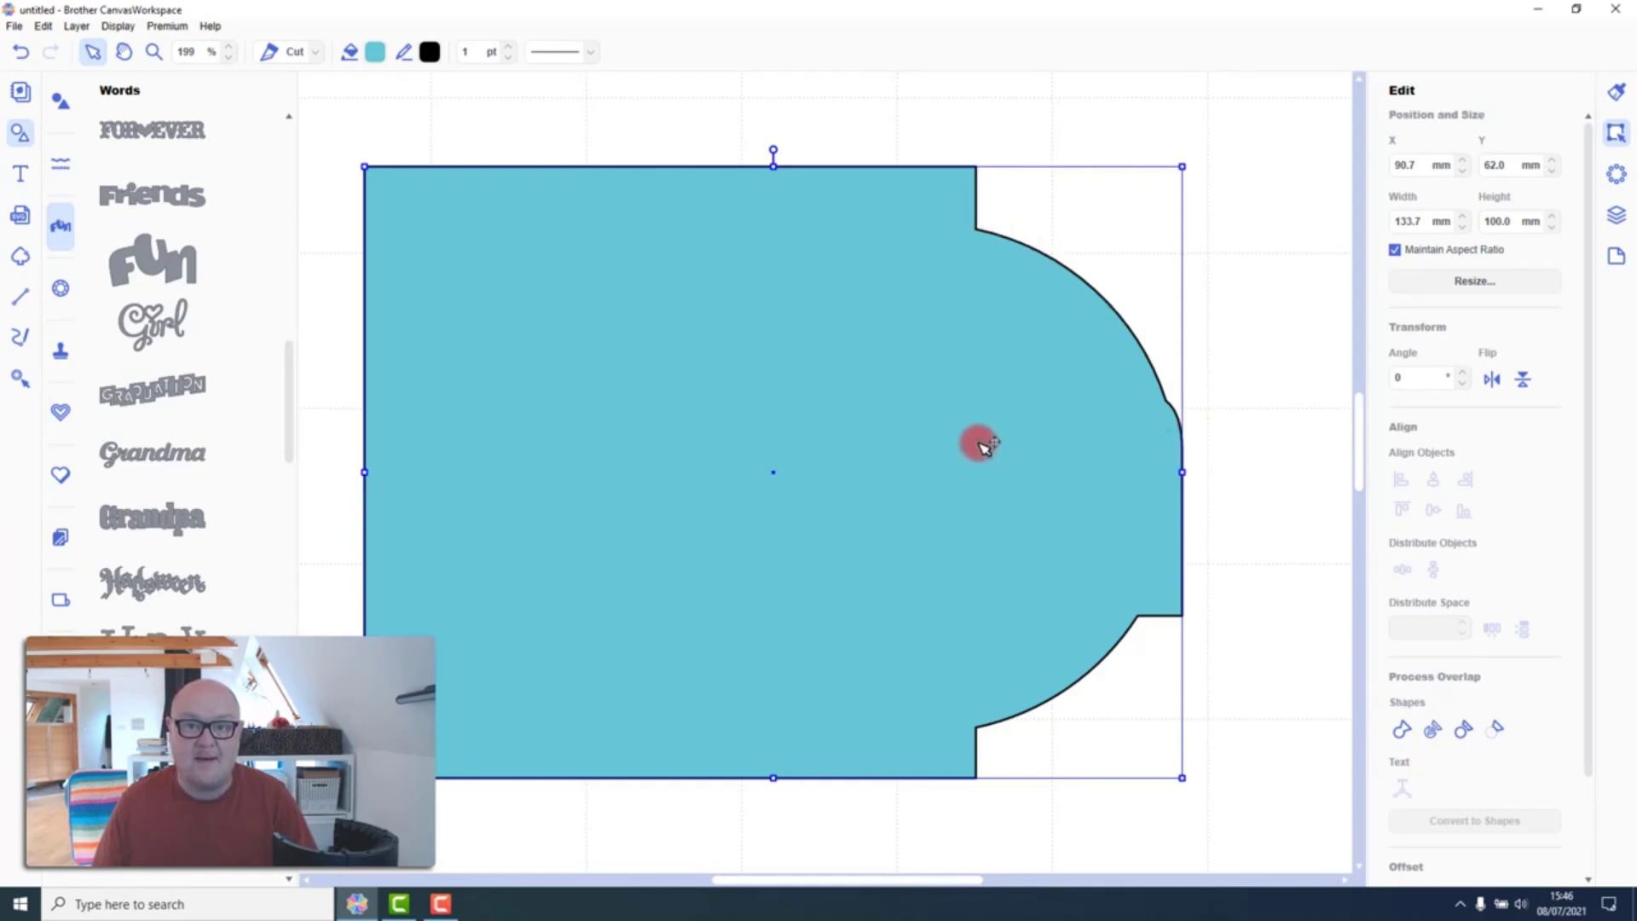
pyautogui.hotkey('ctrl', 'z')
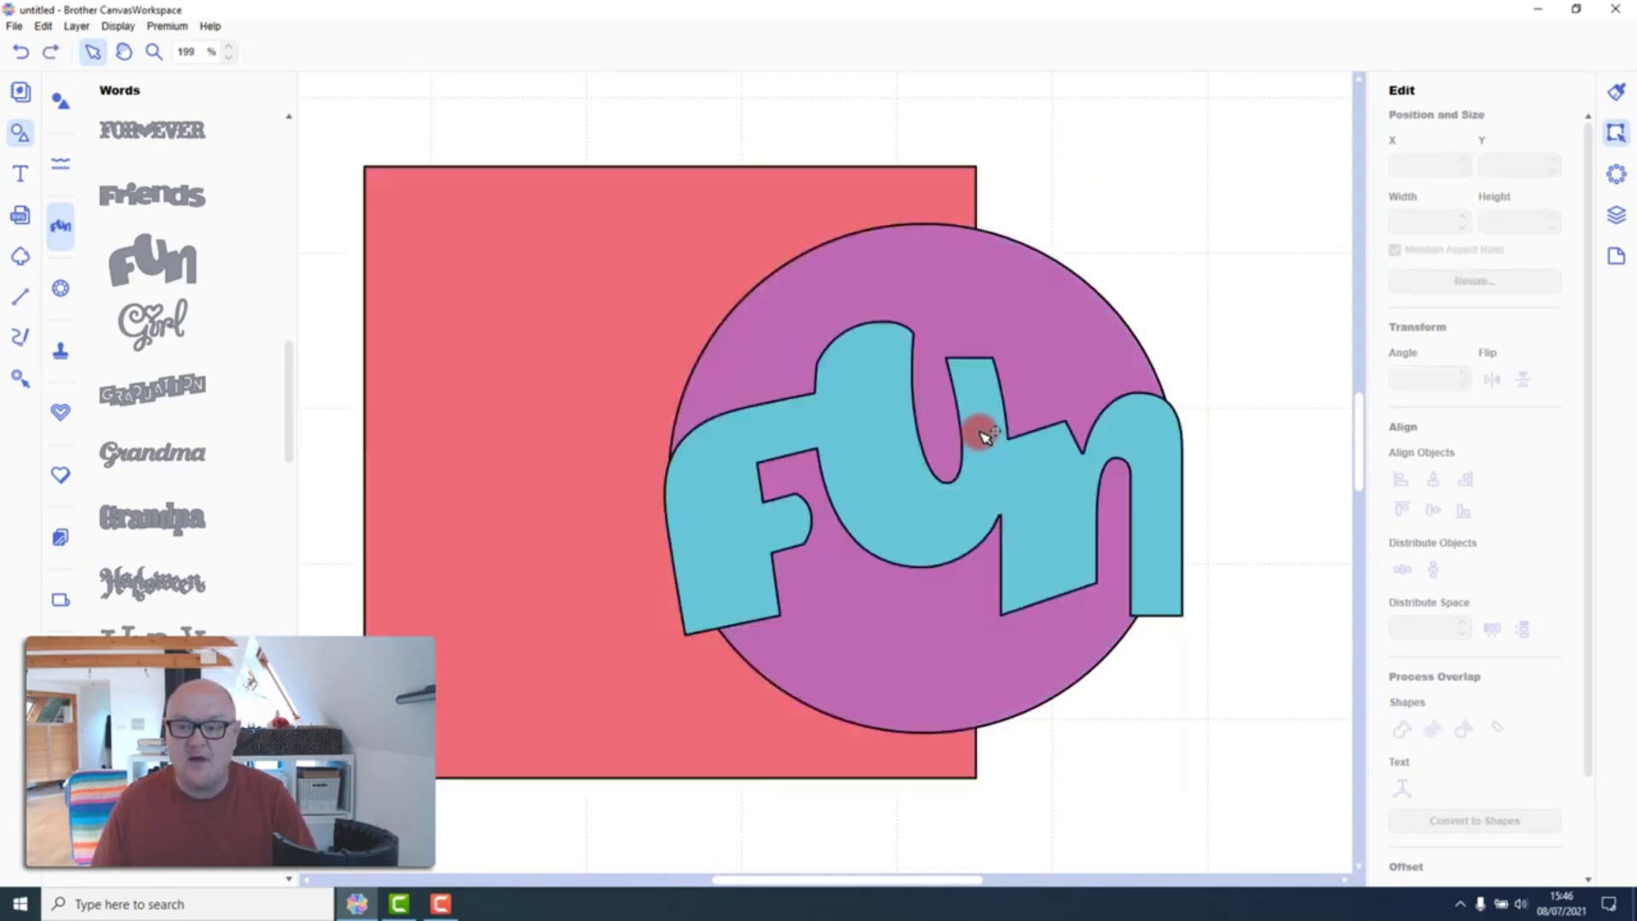
# Undo the move, then select all shapes and subtract the circle from the pink square
pyautogui.hotkey('ctrl', 'z')
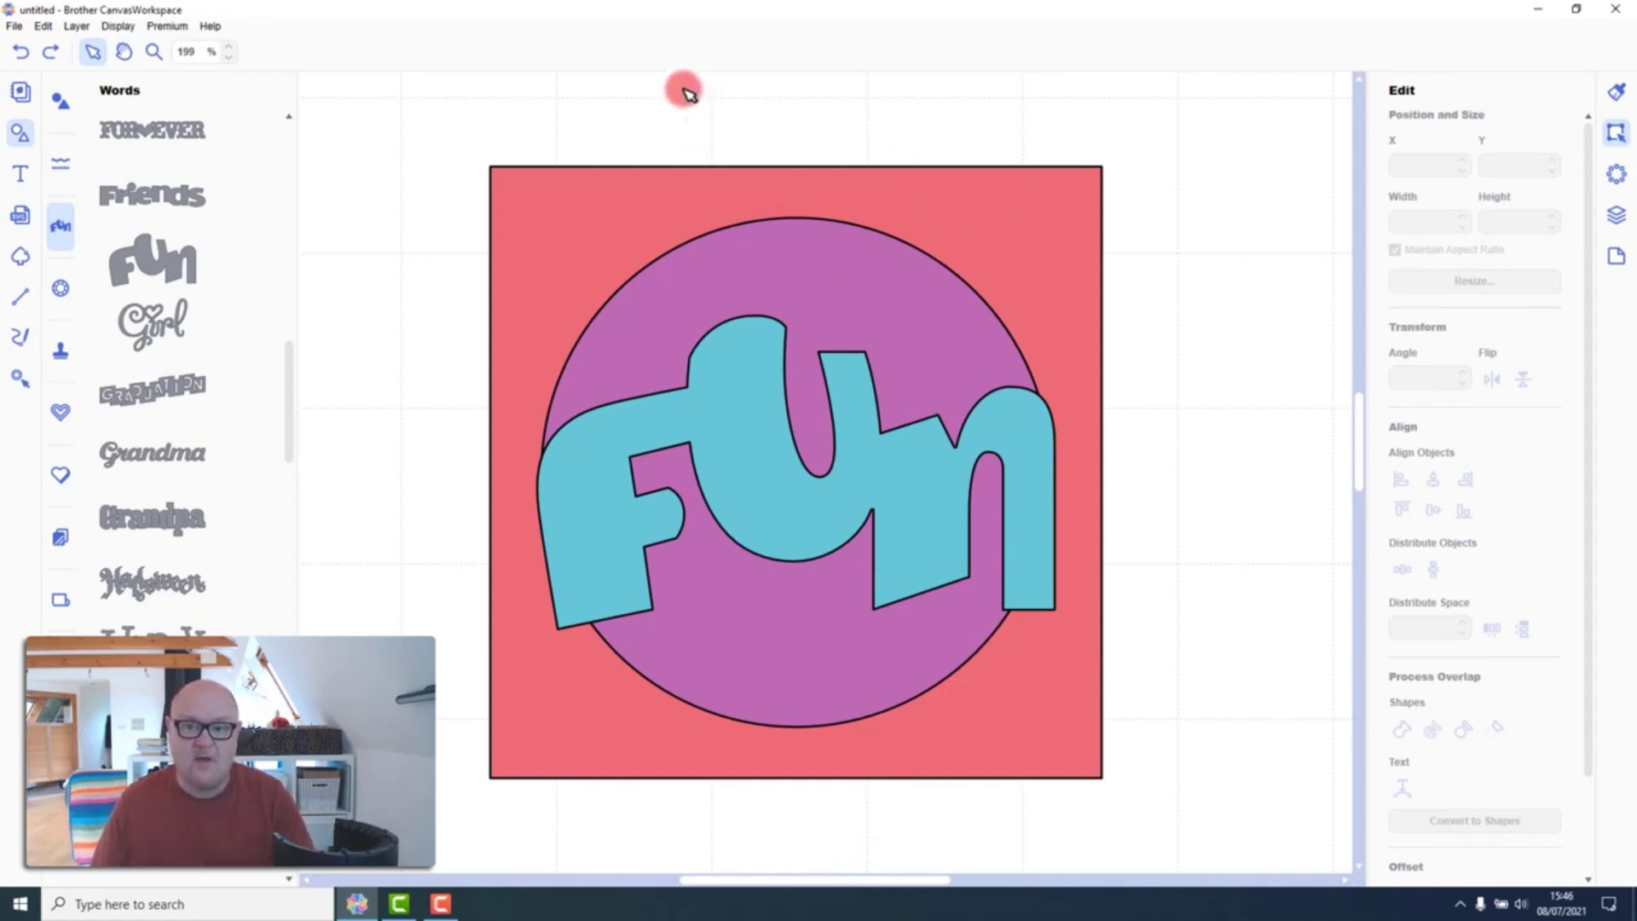
pyautogui.moveTo(683, 89); pyautogui.dragTo(833, 222)
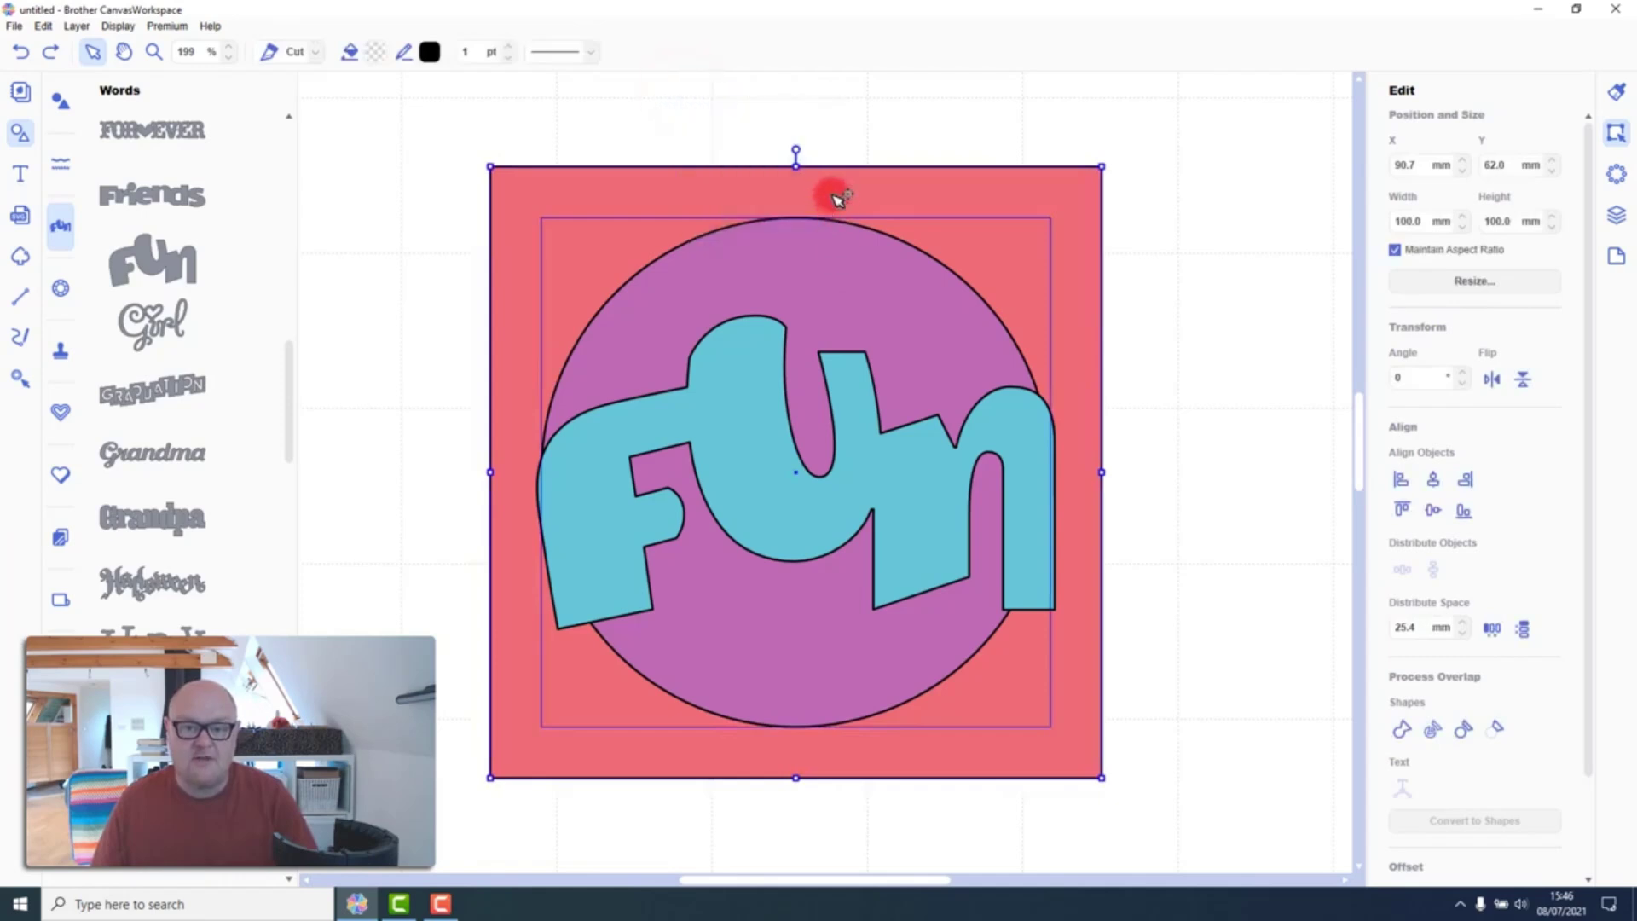
pyautogui.click(1497, 731)
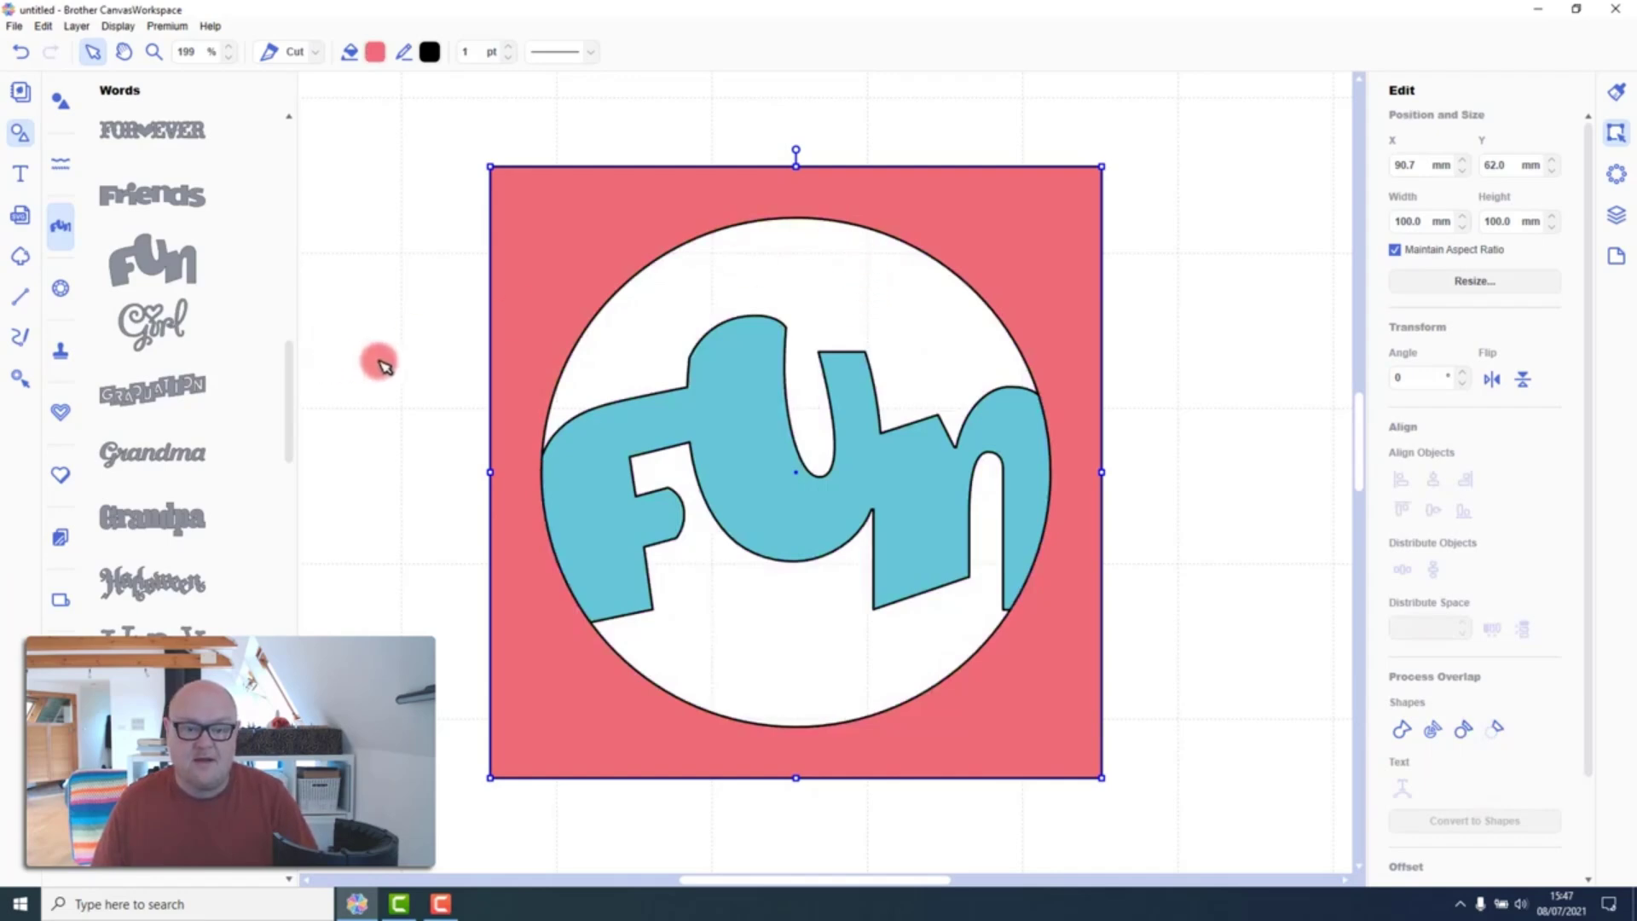
# Select the Fun lettering together with the pink square and weld them into one shape
pyautogui.moveTo(379, 361); pyautogui.dragTo(590, 524)
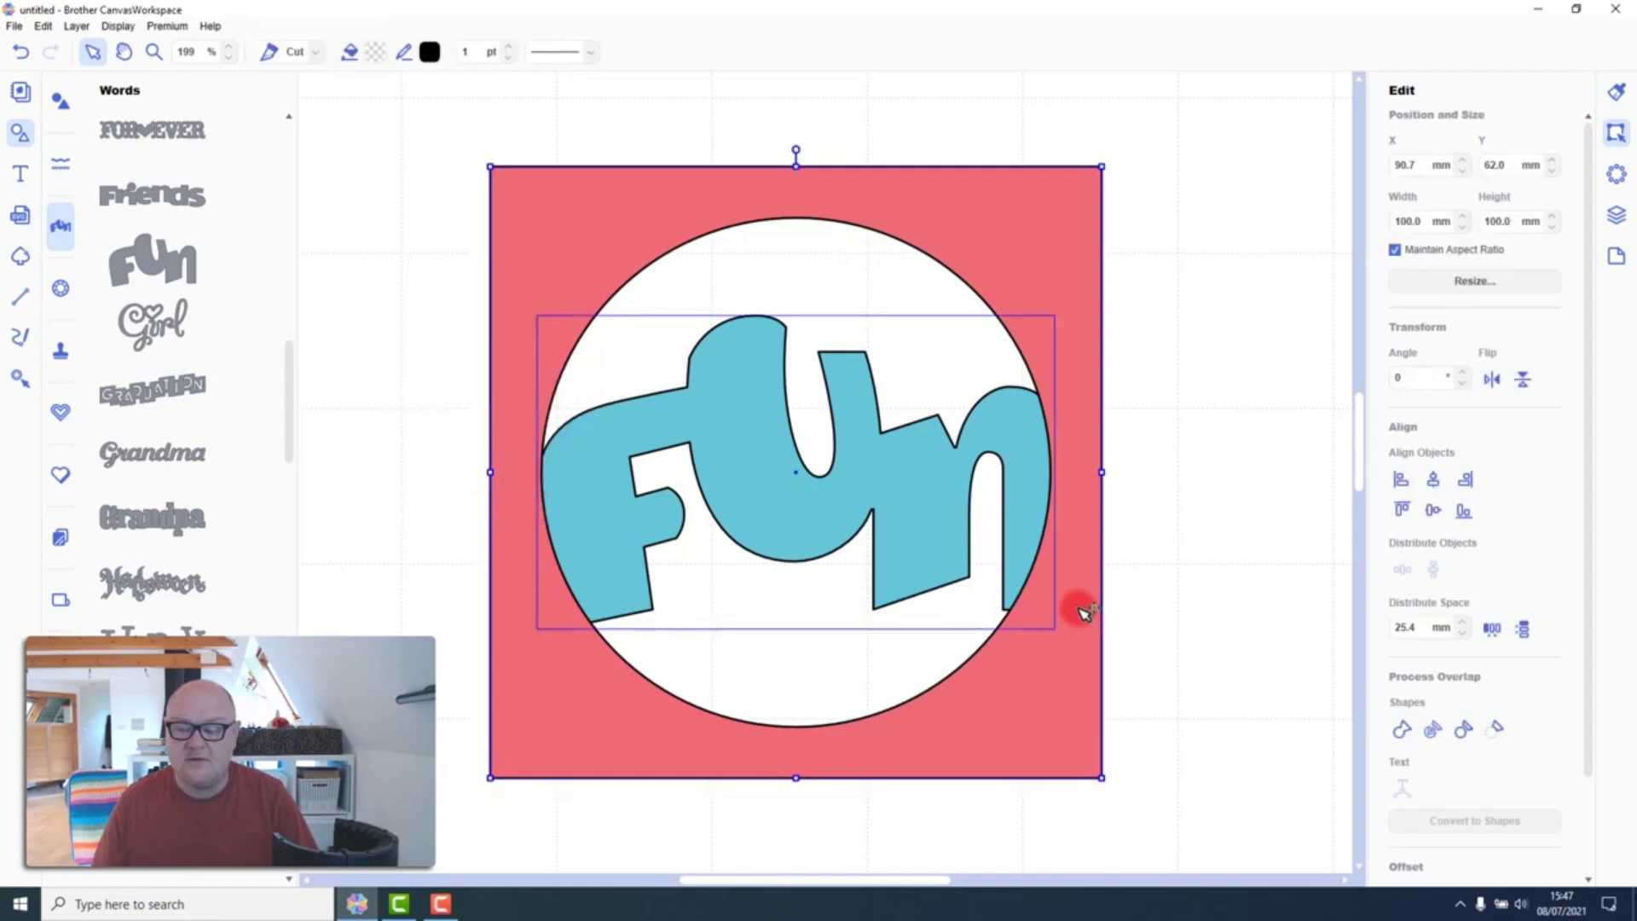
pyautogui.click(1400, 731)
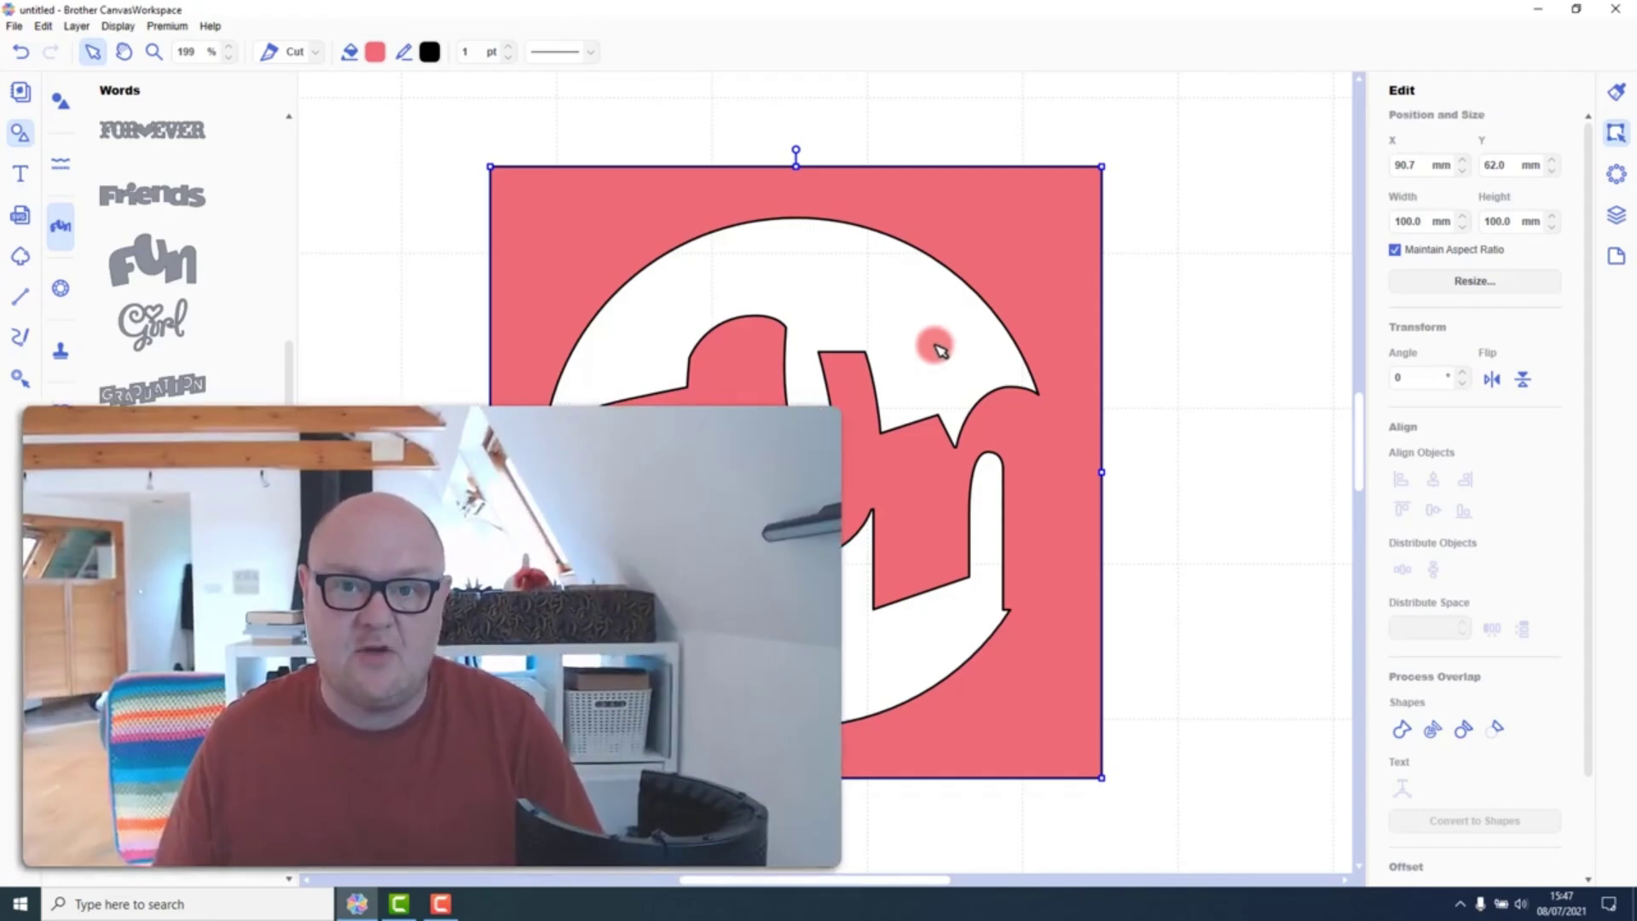
# Show the Layers list to confirm a single SHAPE layer, then deselect the design
pyautogui.click(1615, 215)
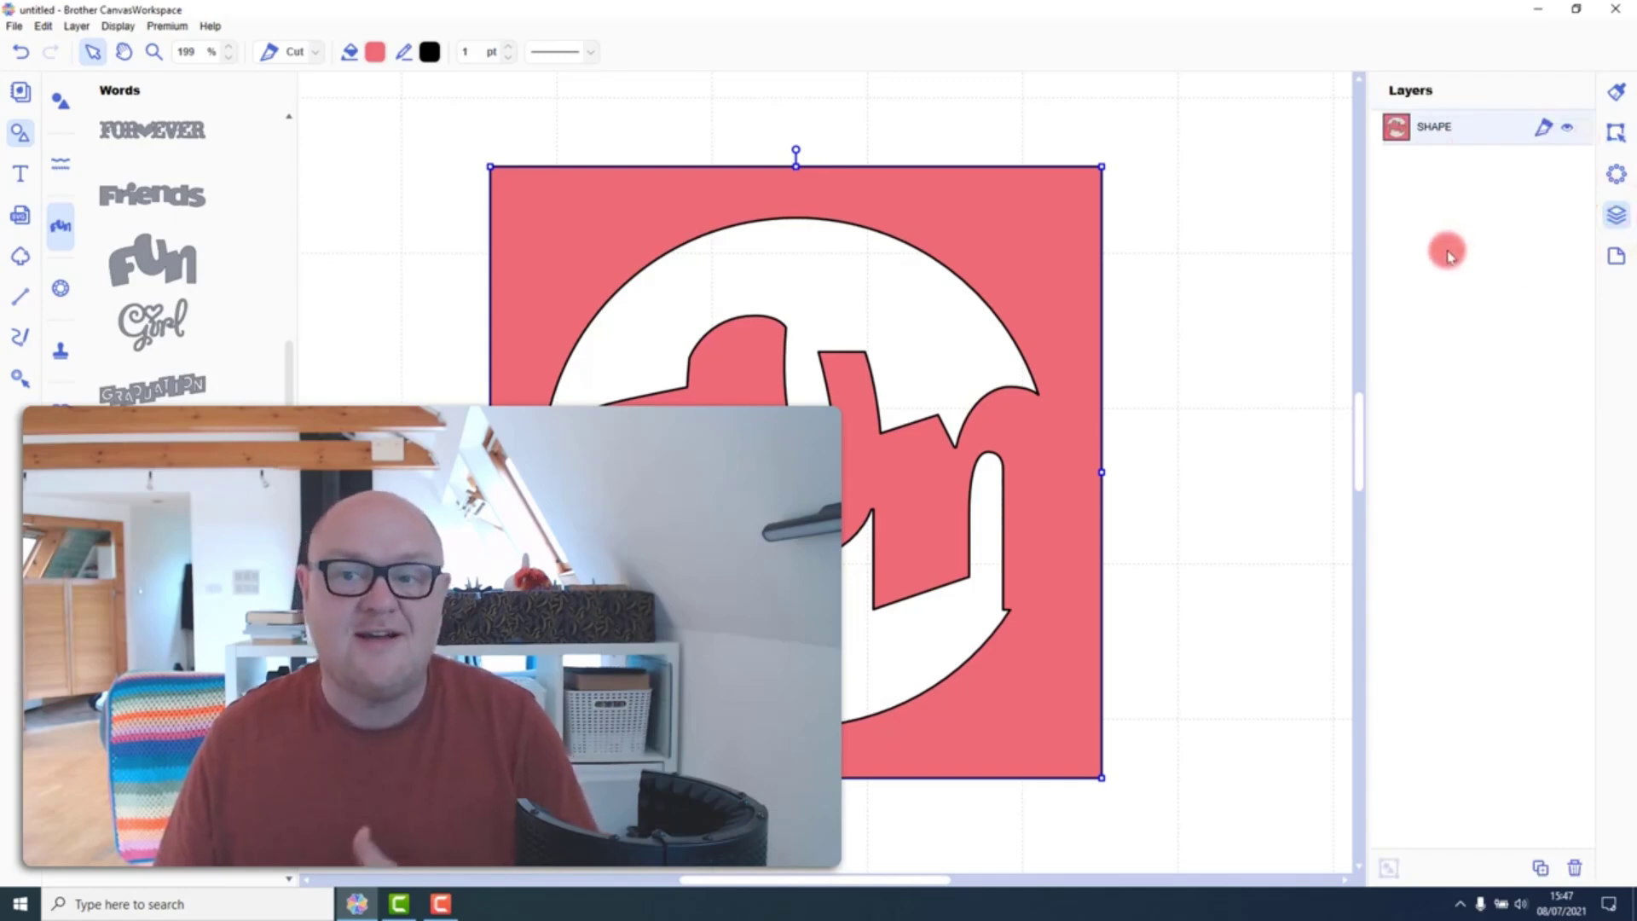
pyautogui.click(1199, 267)
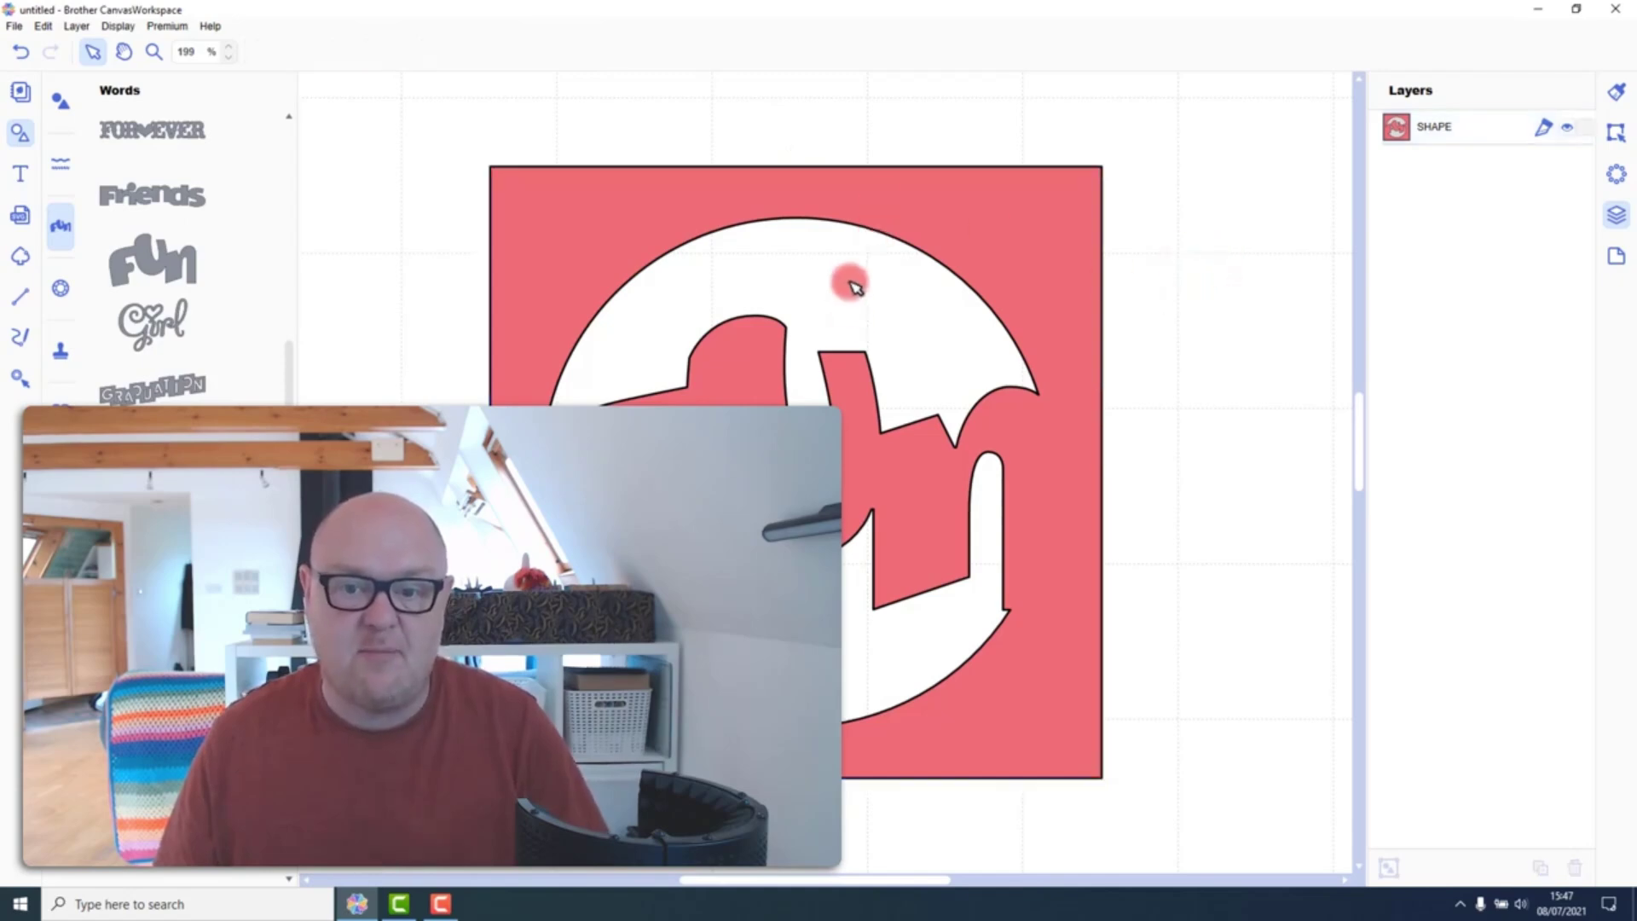